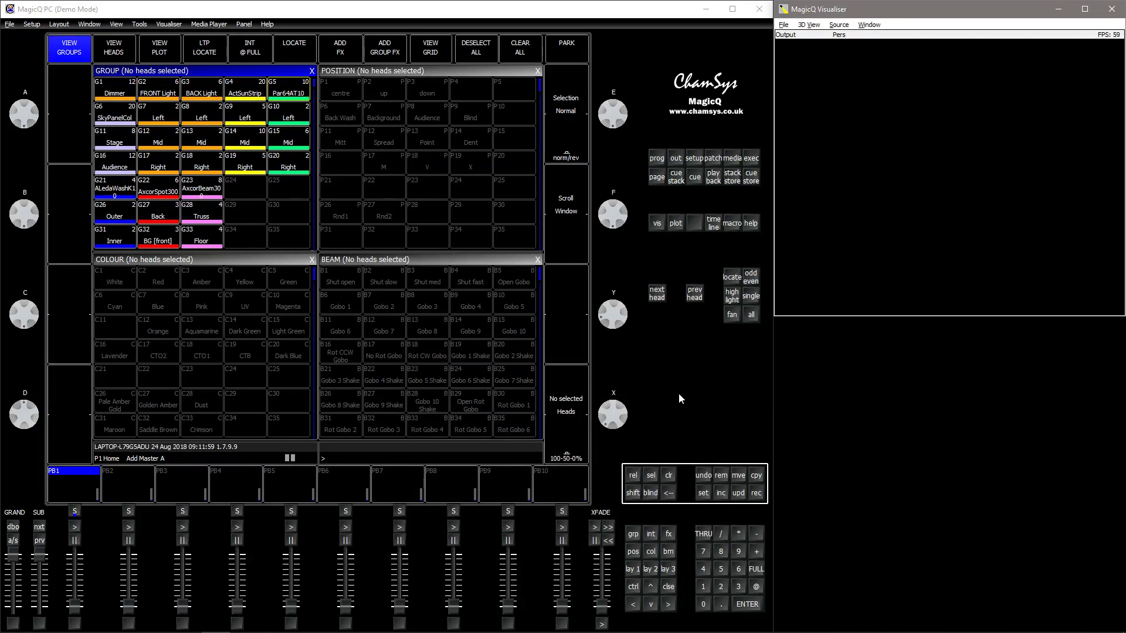
Step: Show the stage in the Visualiser's 3D view
click(810, 24)
click(822, 122)
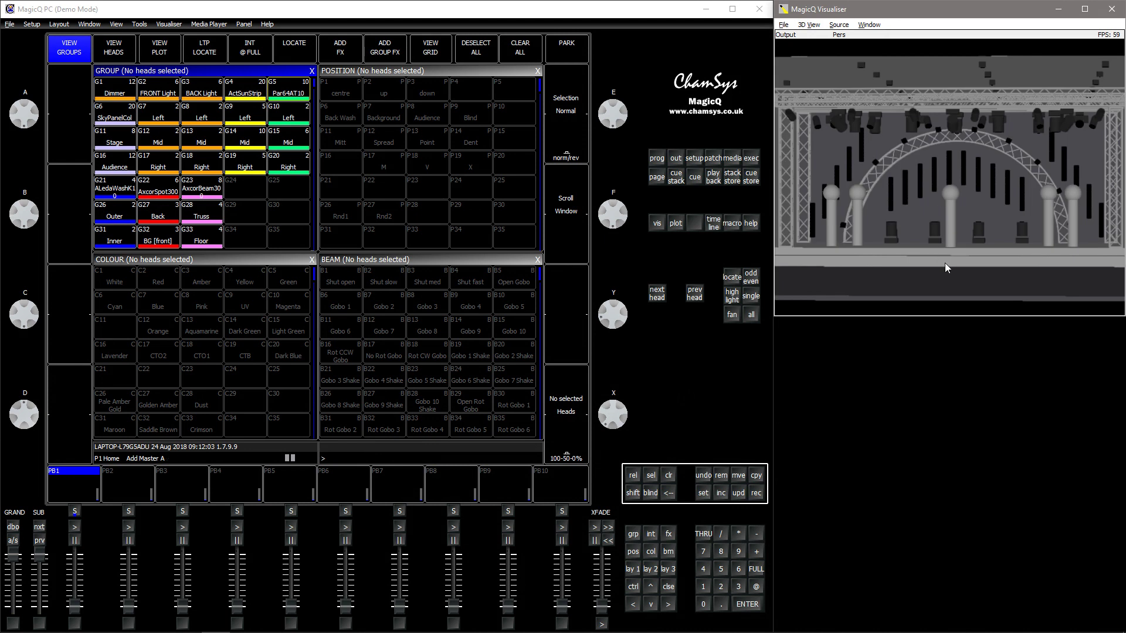
drag(945, 263, 961, 268)
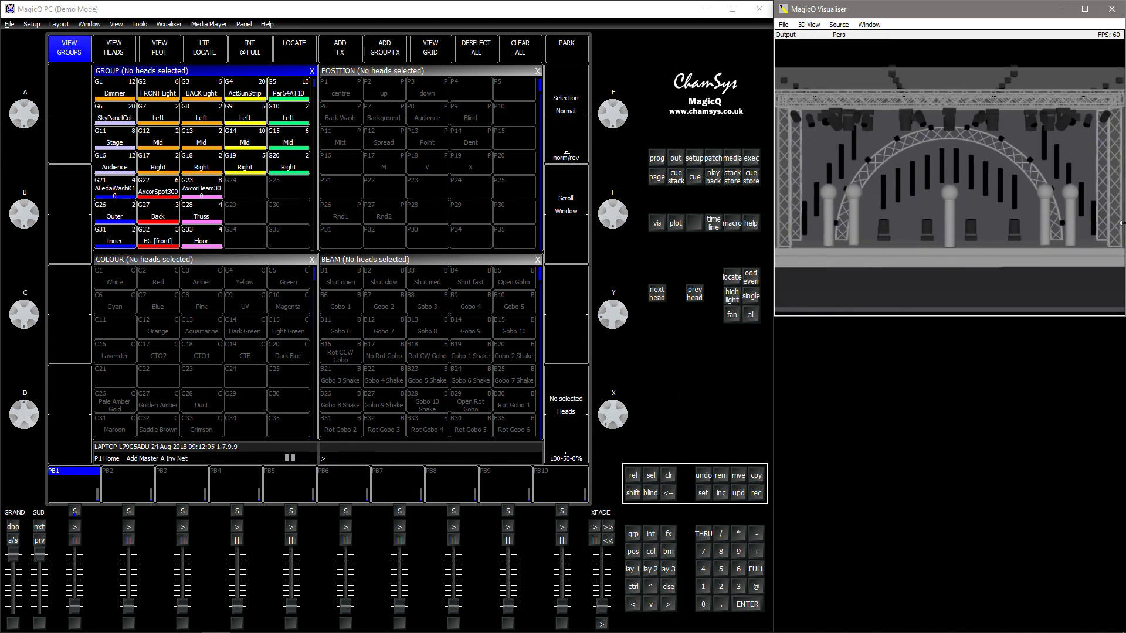
Step: Set the Visualiser room brightness to its minimum in File > Settings
click(783, 24)
click(805, 59)
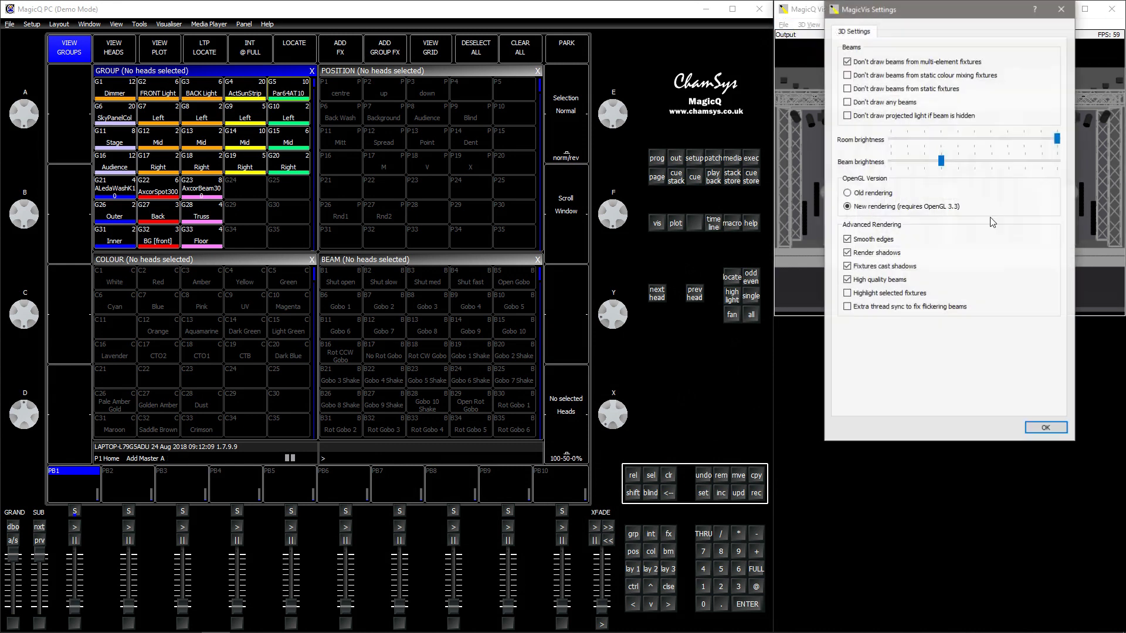
drag(1056, 139, 890, 139)
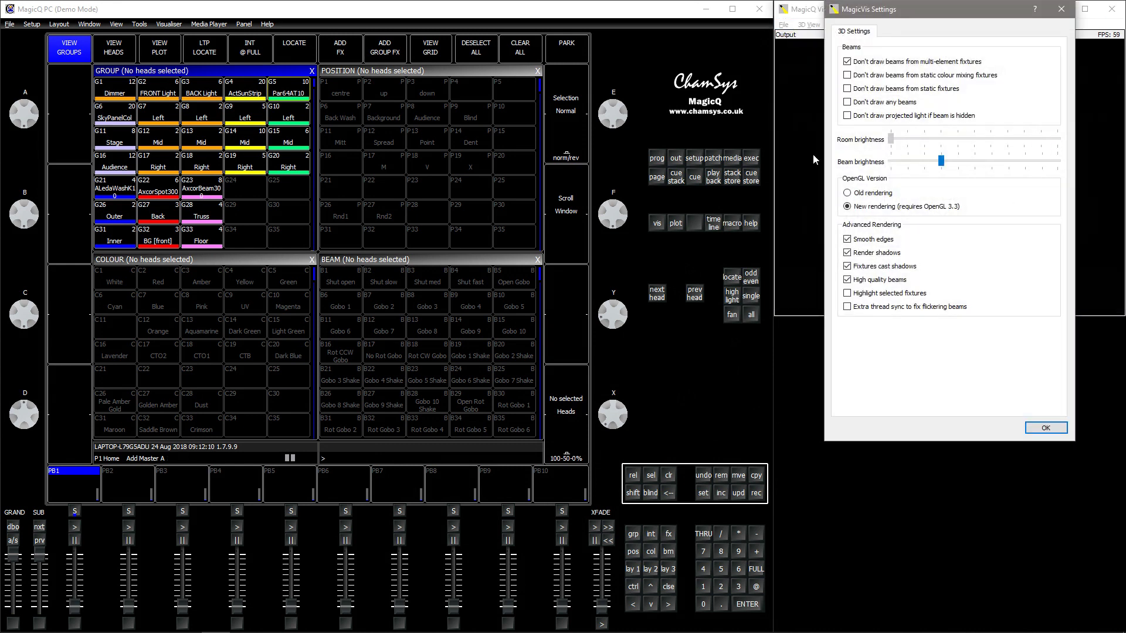
click(1045, 429)
Step: Select the G32 BG (front) spots and aim them with the P7 Background position
click(166, 236)
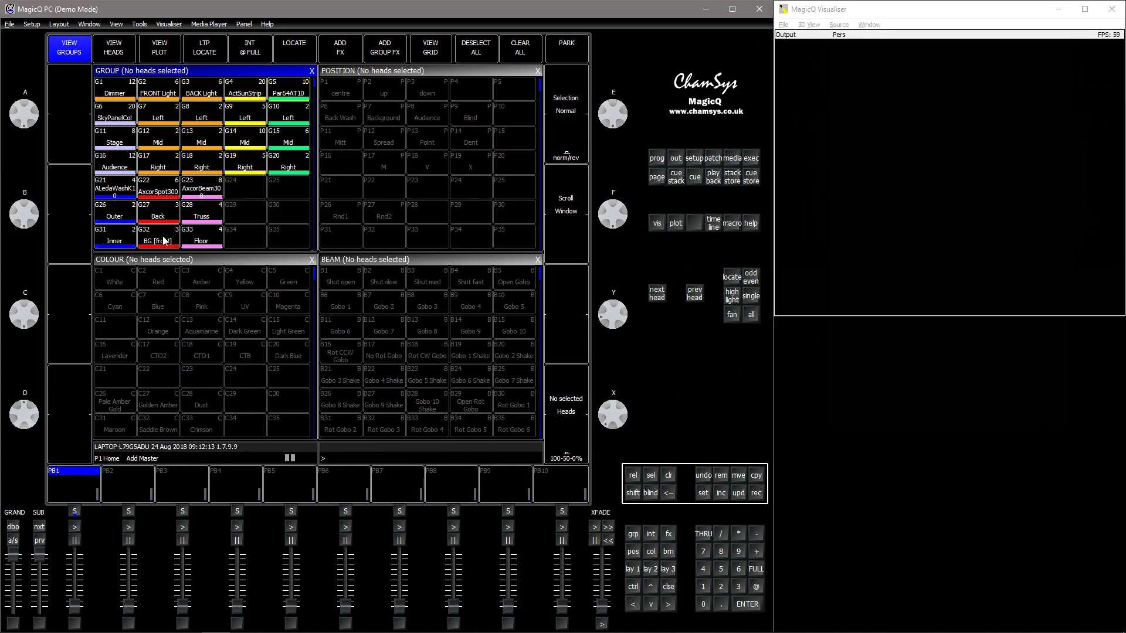
click(289, 55)
click(396, 119)
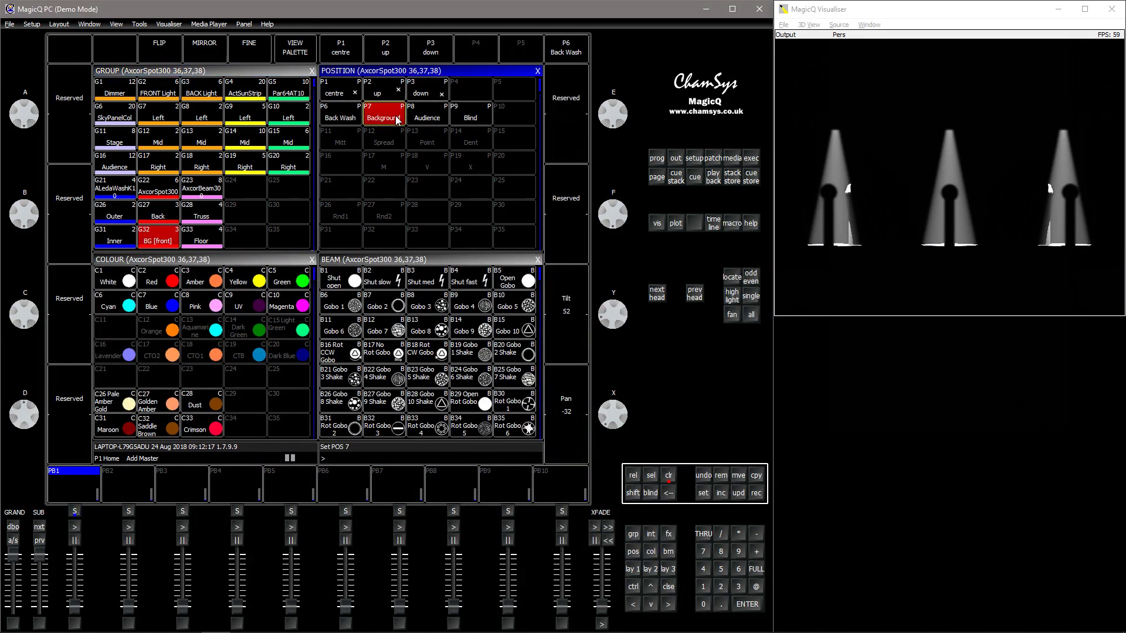
Step: Give the spots B32 Rot Gobo 3 and C32 Saddle Brown colour
click(454, 262)
scroll(455, 264, down, 3)
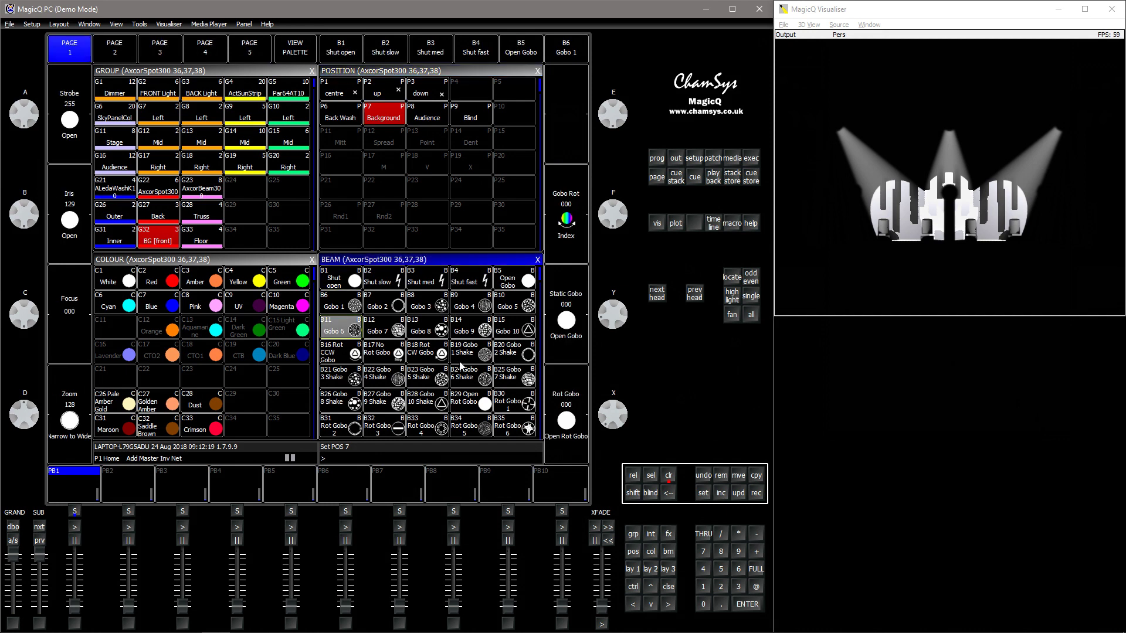
scroll(458, 373, down, 3)
click(376, 403)
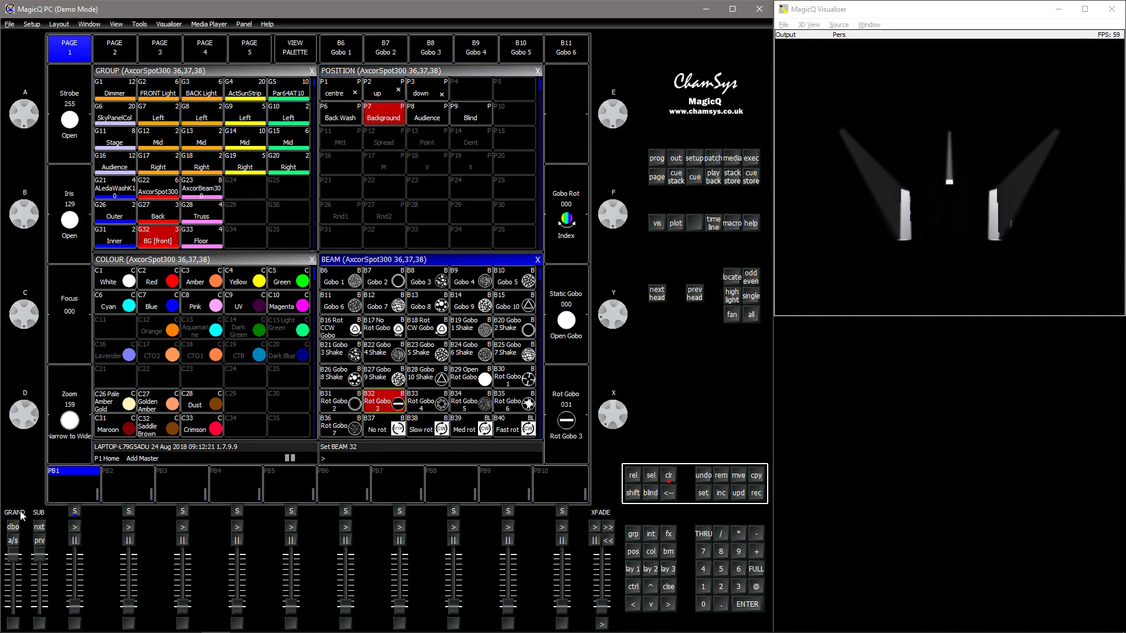
click(164, 429)
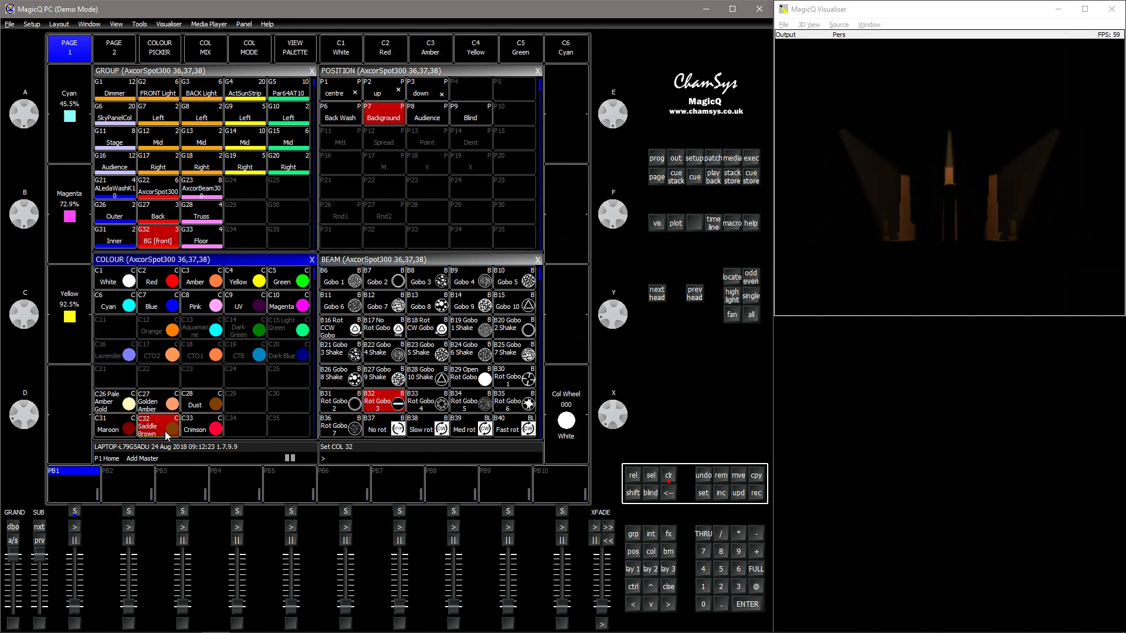
Step: Nudge the BG (front) spots' tilt slightly higher
click(403, 72)
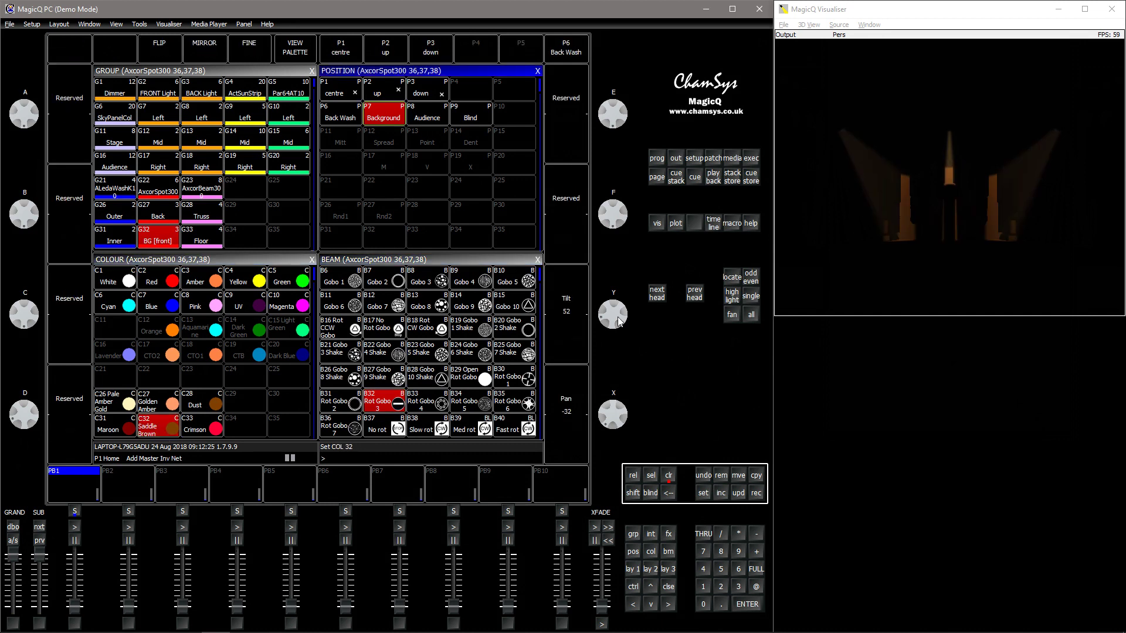
drag(619, 317, 639, 591)
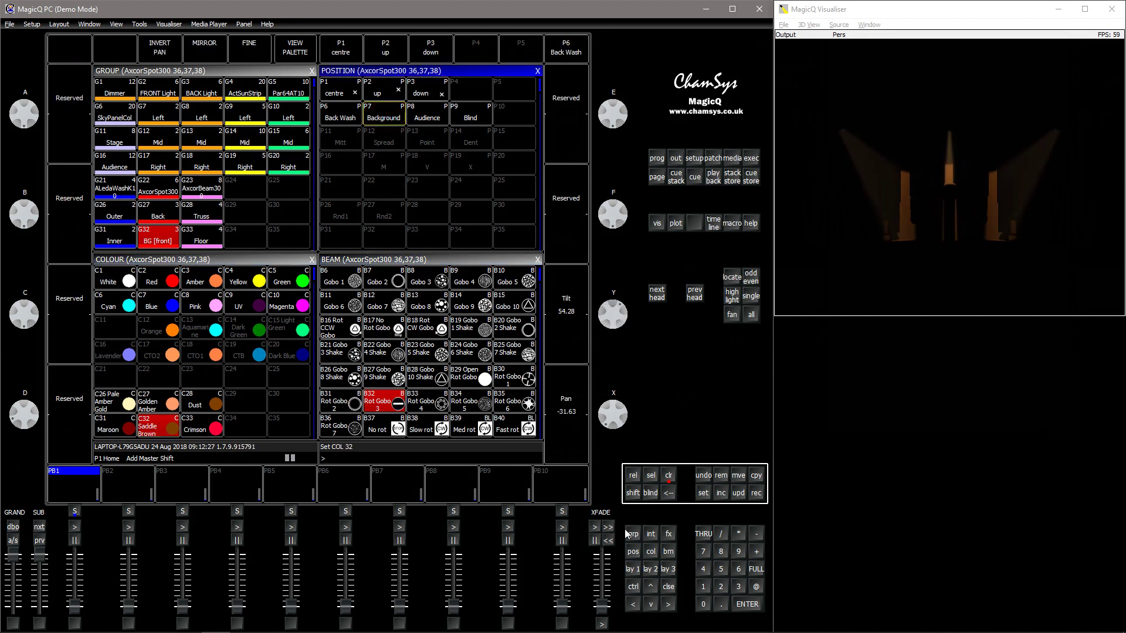
mouse_move(606, 347)
mouse_down()
mouse_move(625, 521)
mouse_move(621, 290)
mouse_up()
mouse_move(920, 268)
mouse_down()
mouse_move(1009, 288)
mouse_move(938, 273)
mouse_up()
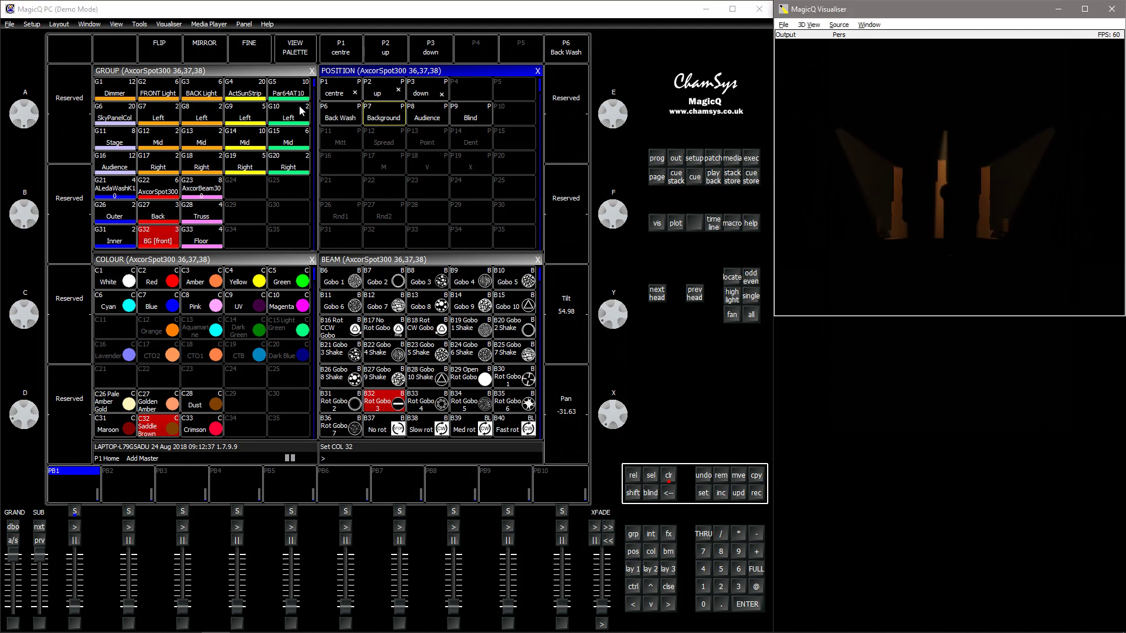
Step: Select and locate the G15 Mid pars, then colour them C41 Forest Green
click(290, 134)
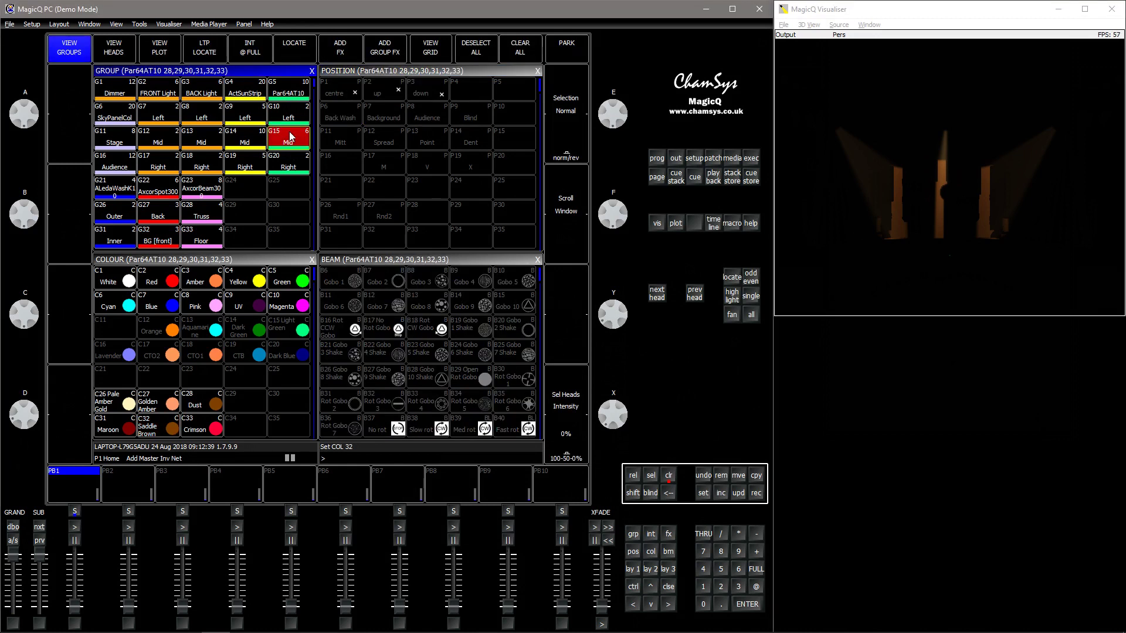
key(ctrl+l)
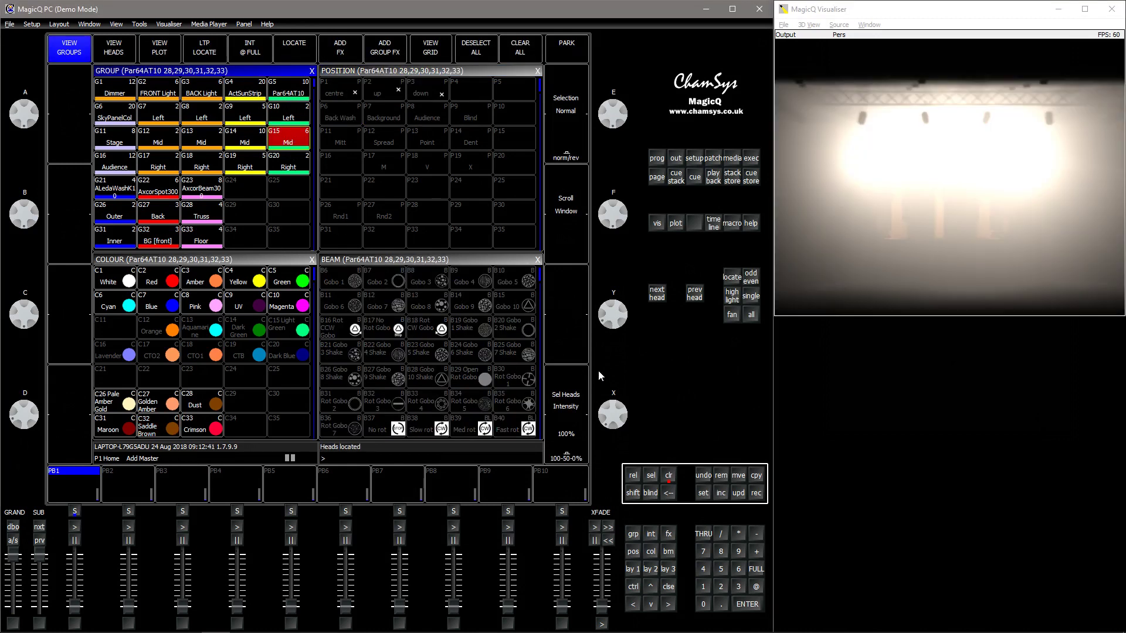
click(650, 551)
click(354, 287)
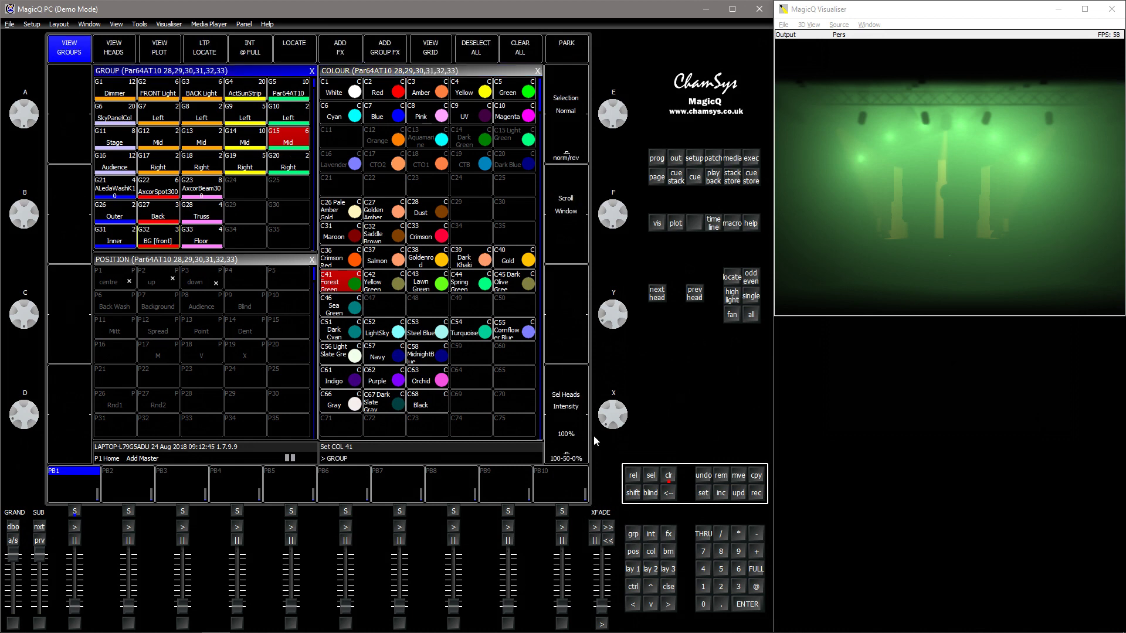
Step: Dim the Mid pars to about 25% and check the look in the Visualiser
click(581, 456)
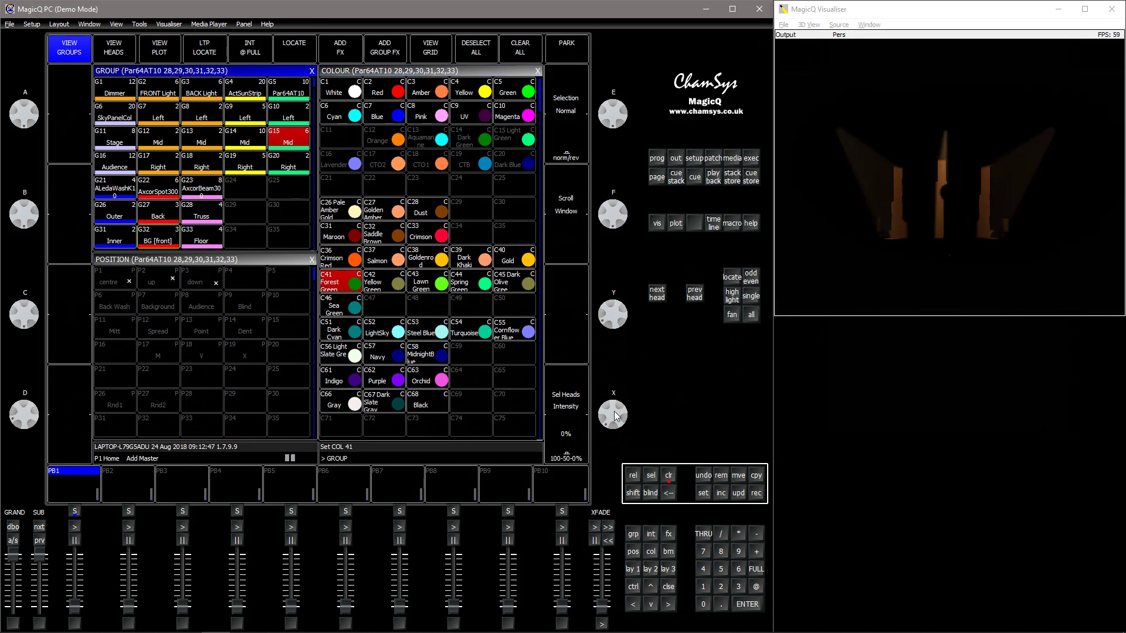
mouse_move(615, 420)
mouse_down()
mouse_move(630, 399)
mouse_move(629, 415)
mouse_up()
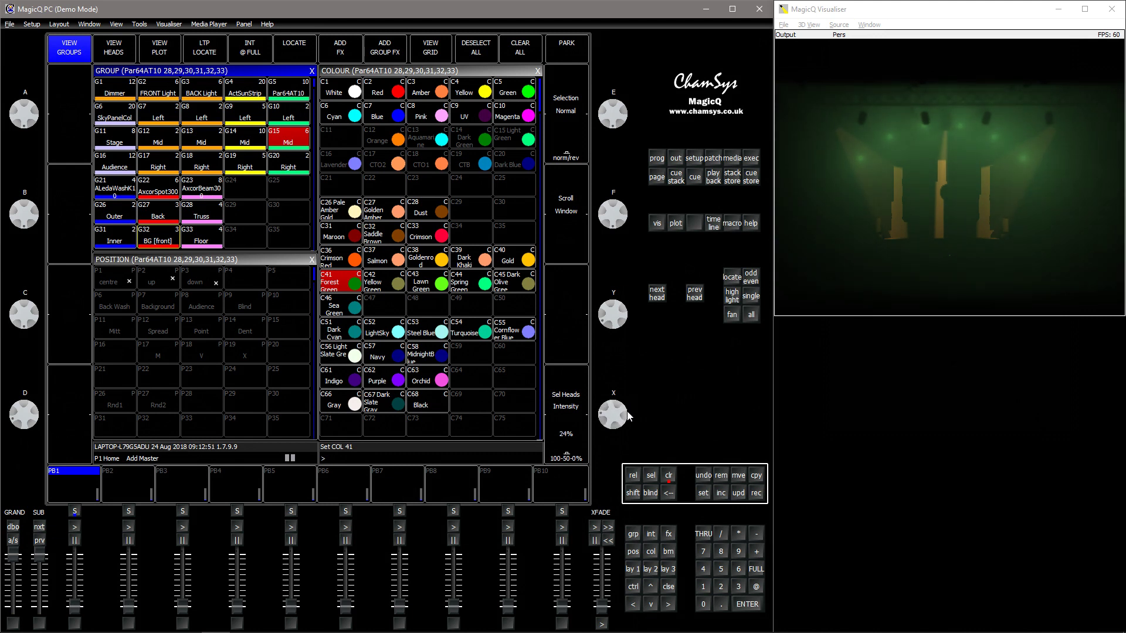
drag(925, 252, 924, 243)
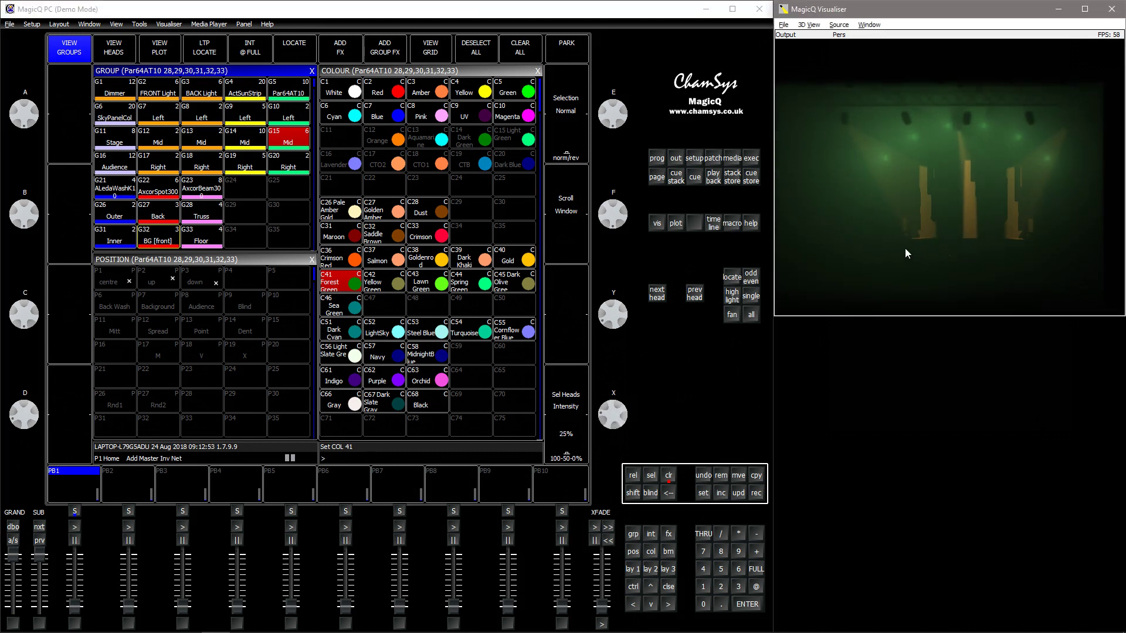
scroll(924, 243, up, 3)
scroll(935, 235, up, 2)
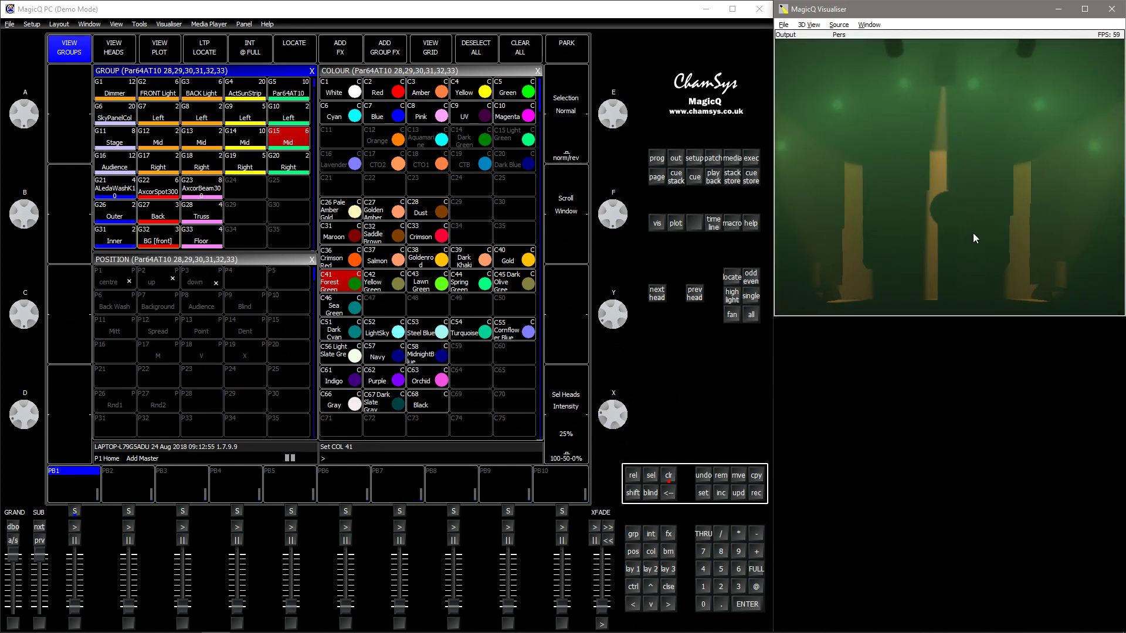
scroll(977, 231, down, 2)
scroll(980, 232, down, 2)
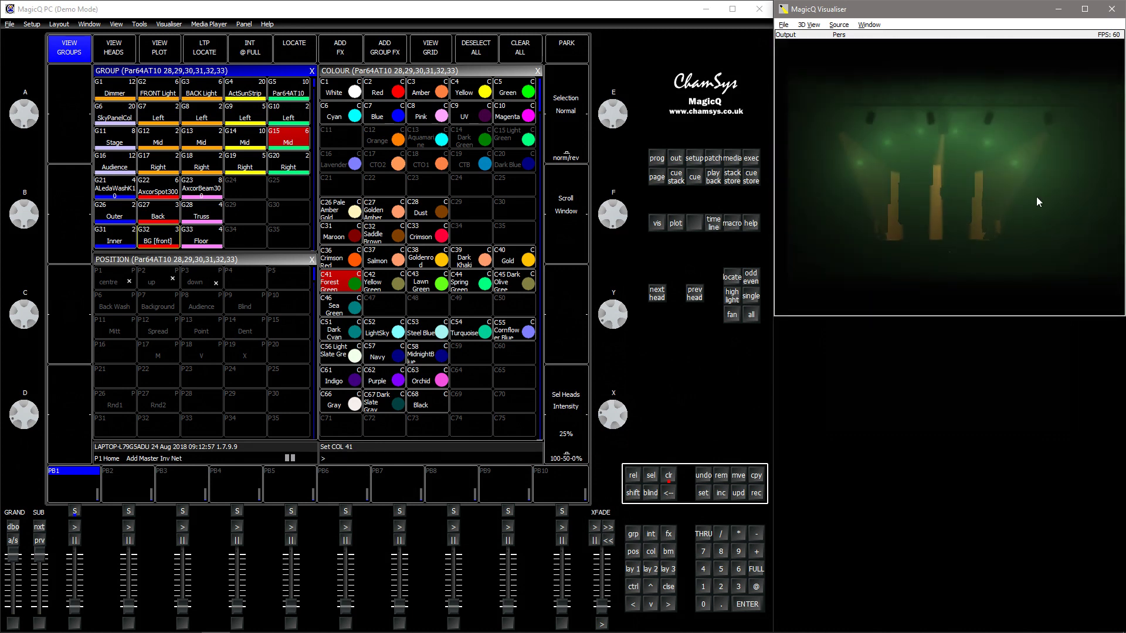
mouse_move(989, 284)
mouse_down()
mouse_move(907, 275)
mouse_move(1038, 263)
mouse_move(968, 274)
mouse_up()
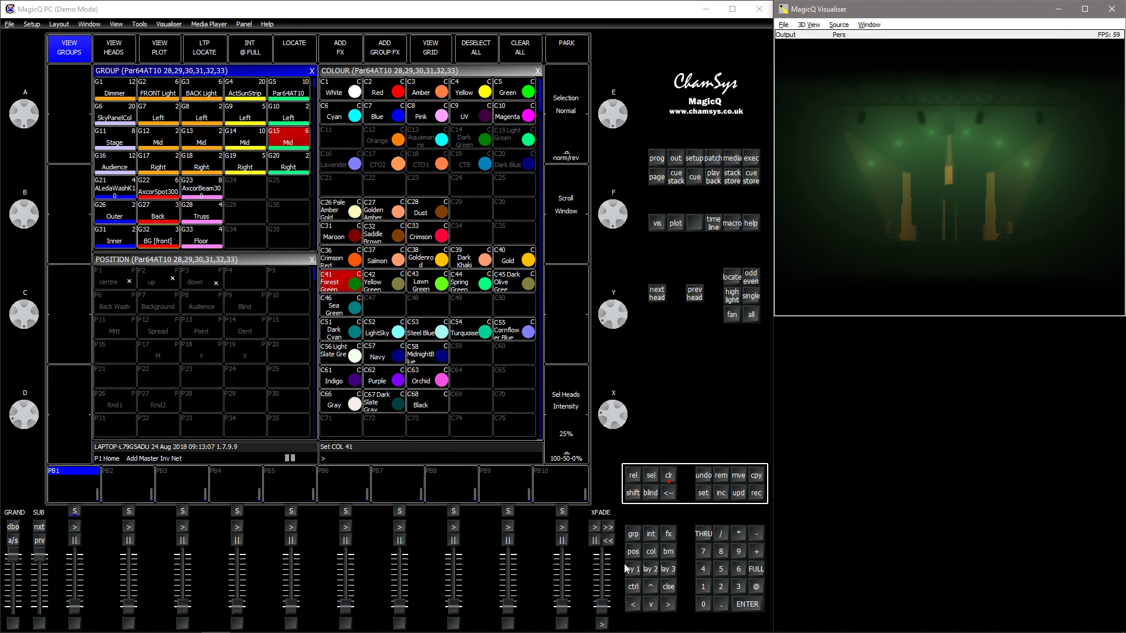
Step: Select and locate the G23 AxcorBeam300 heads, then colour them C18 CTO1
click(213, 197)
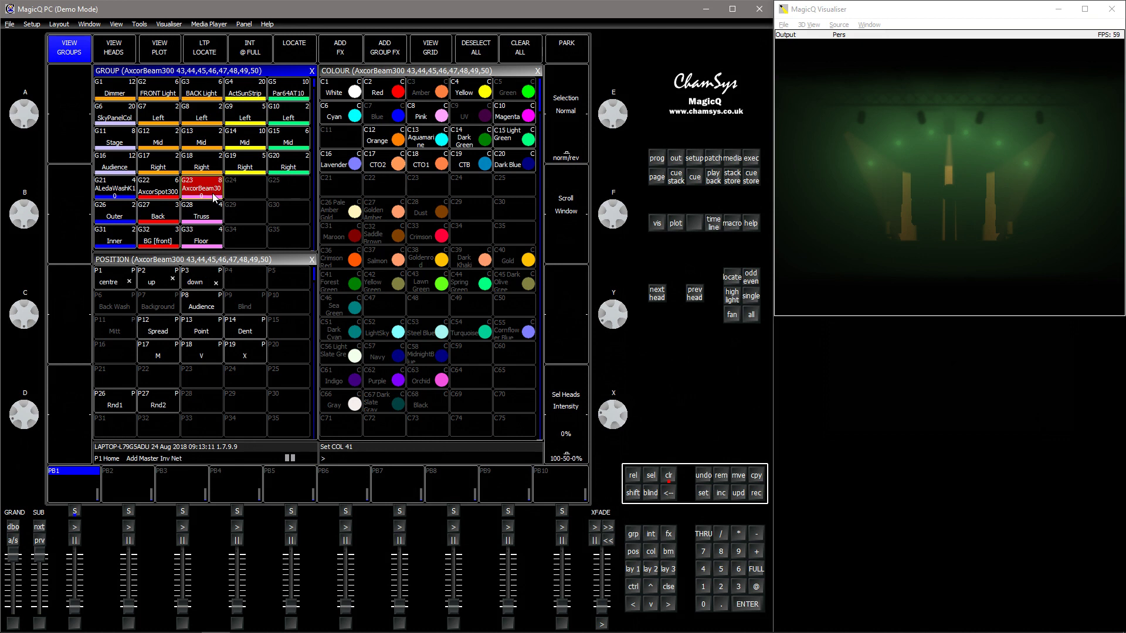
click(943, 285)
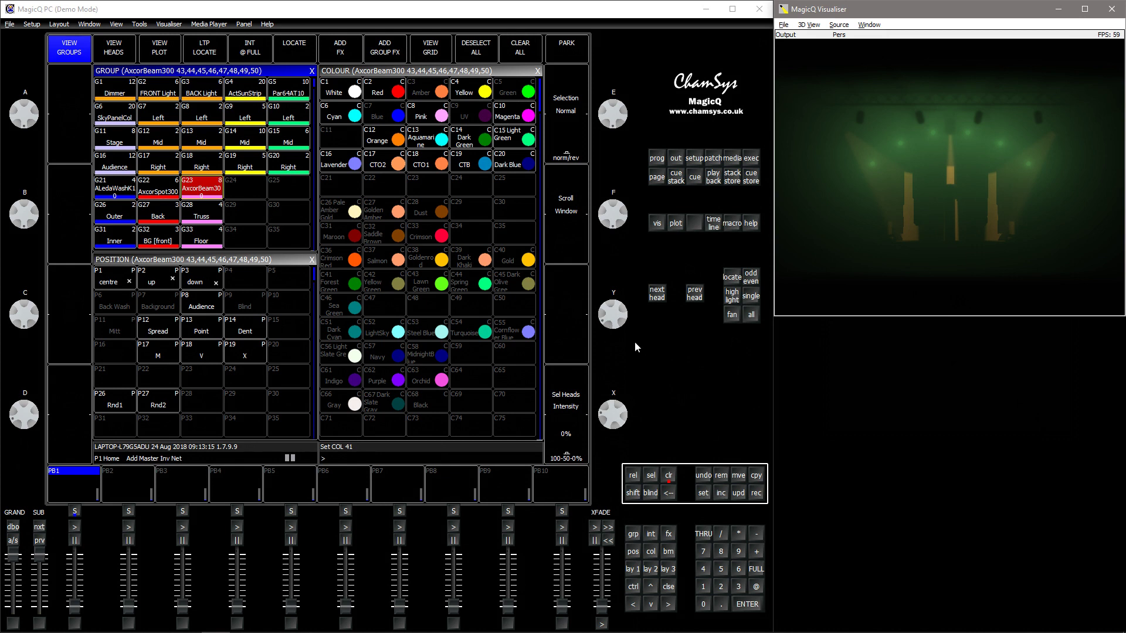
click(674, 358)
key(ctrl+l)
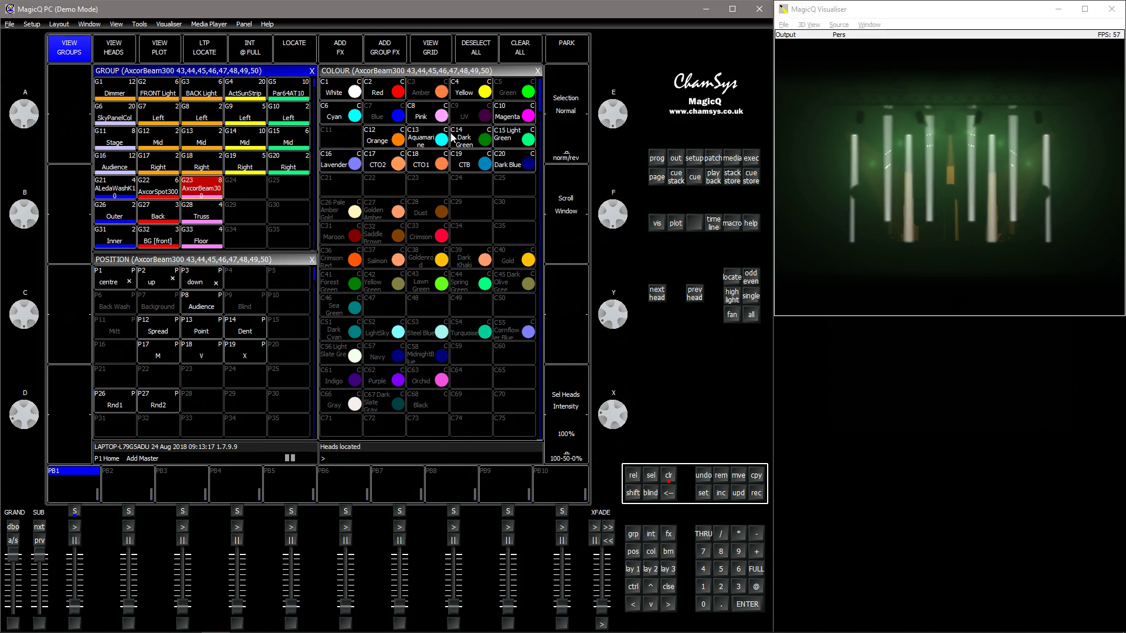
click(420, 164)
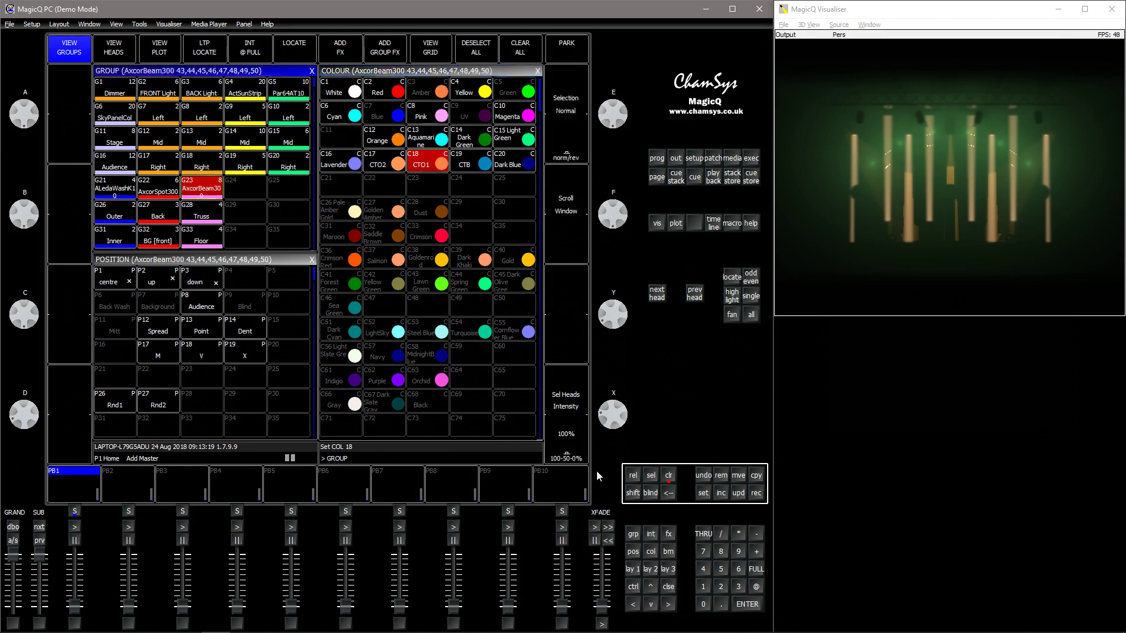
Step: Dim the beams to about 20% and check them from several Visualiser angles
drag(613, 417, 617, 441)
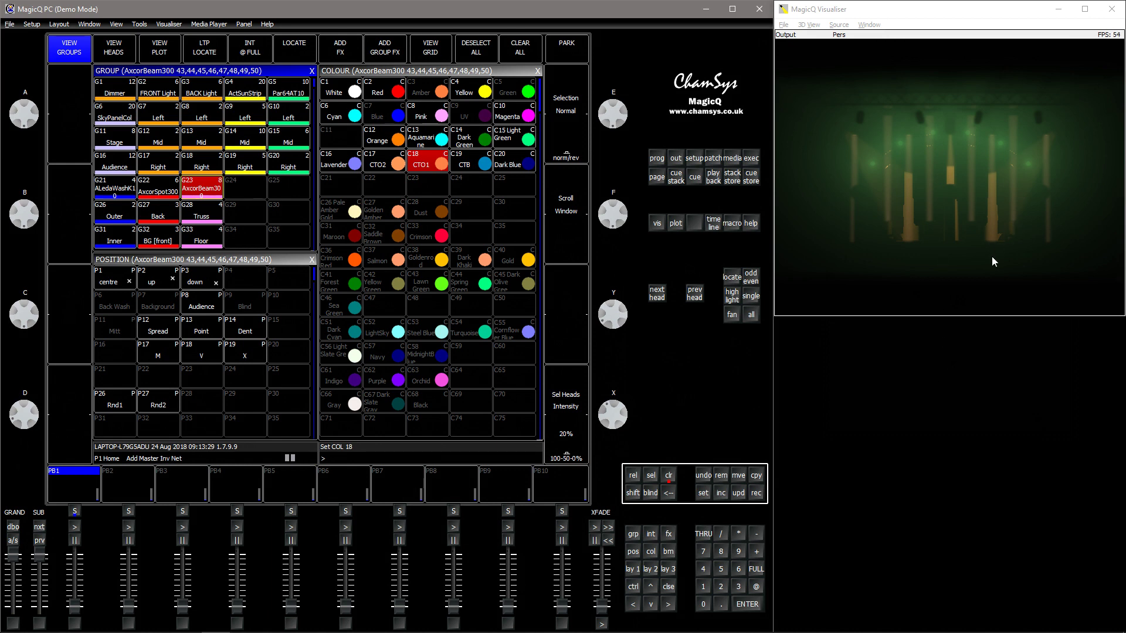
drag(902, 274, 926, 284)
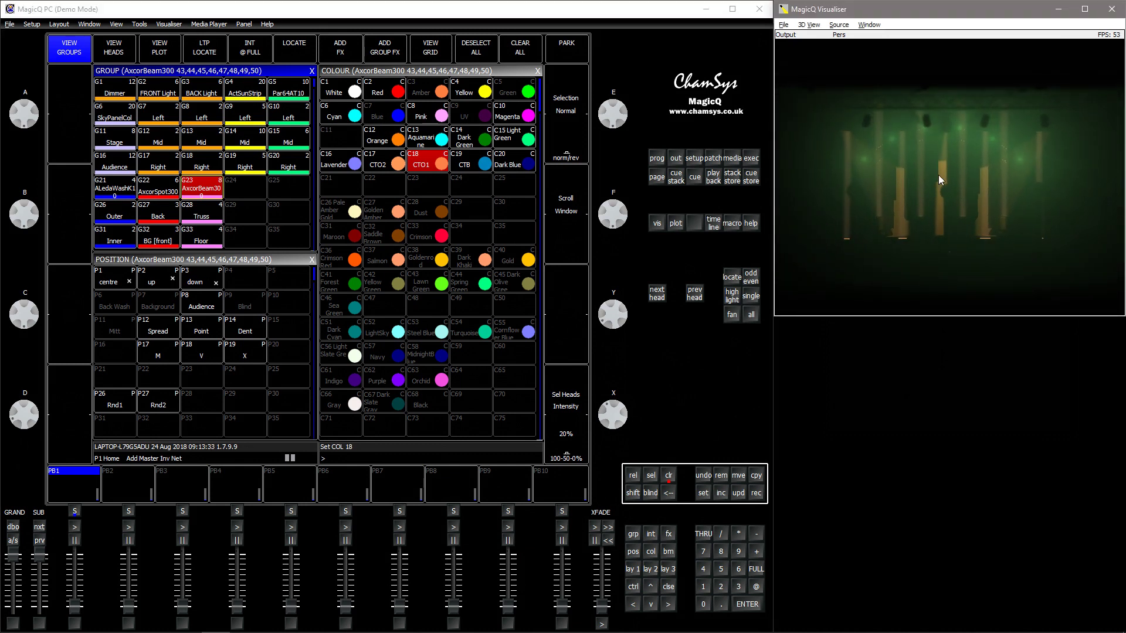
drag(967, 301, 991, 298)
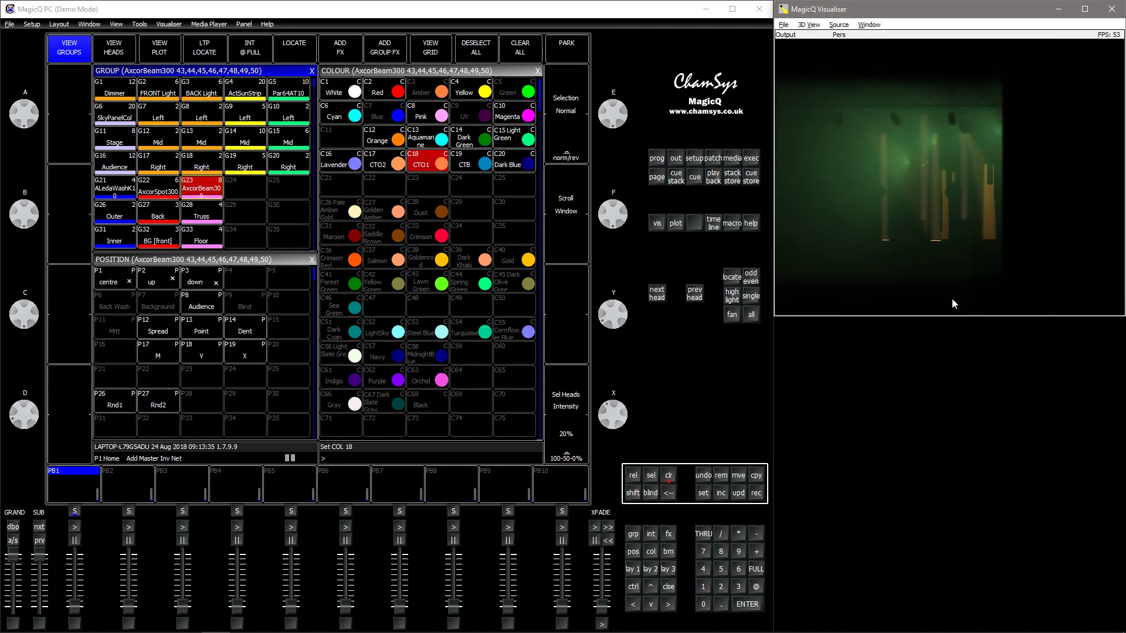
mouse_move(922, 271)
mouse_down()
mouse_move(983, 255)
mouse_move(880, 249)
mouse_move(950, 257)
mouse_move(942, 262)
mouse_up()
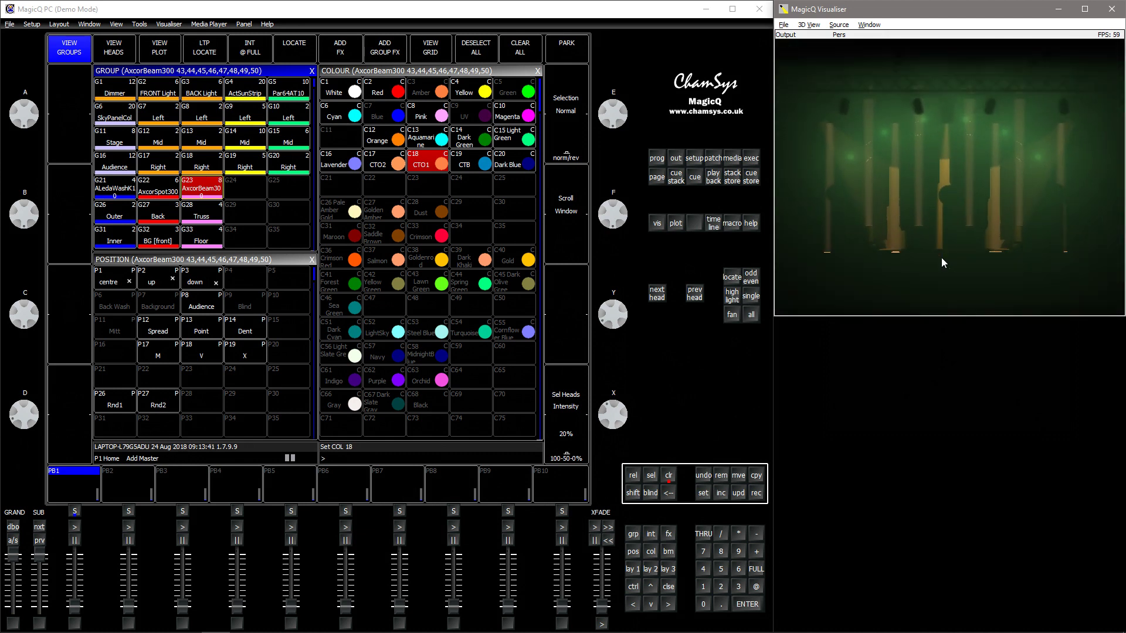
Step: Give the wash groups C41 Forest Green and the P8 Audience position
click(124, 247)
click(117, 195)
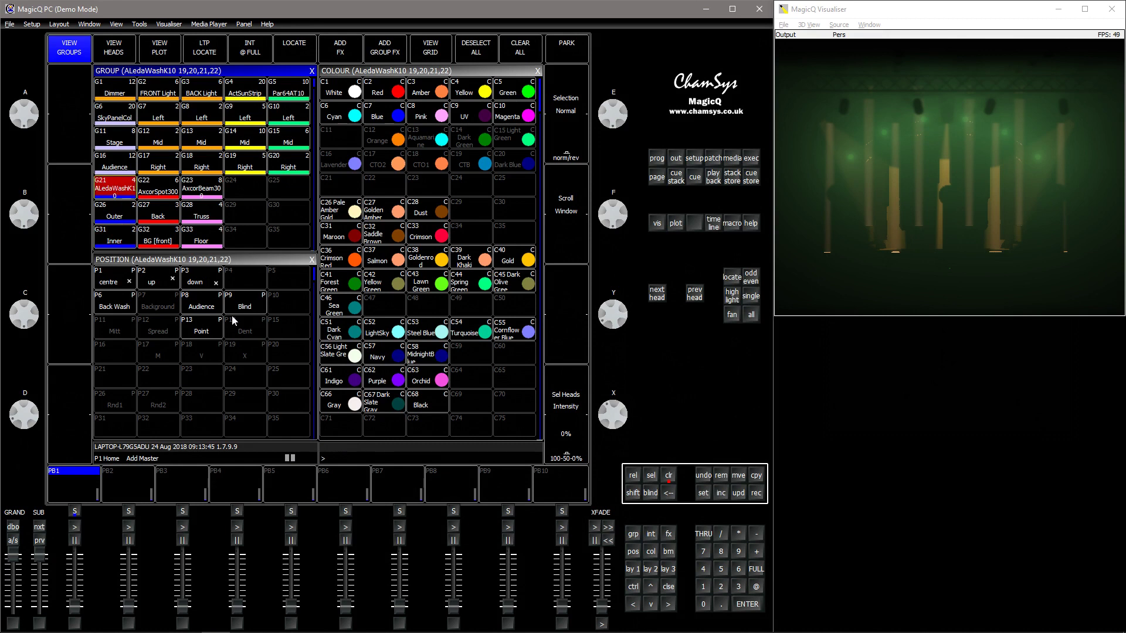
click(343, 282)
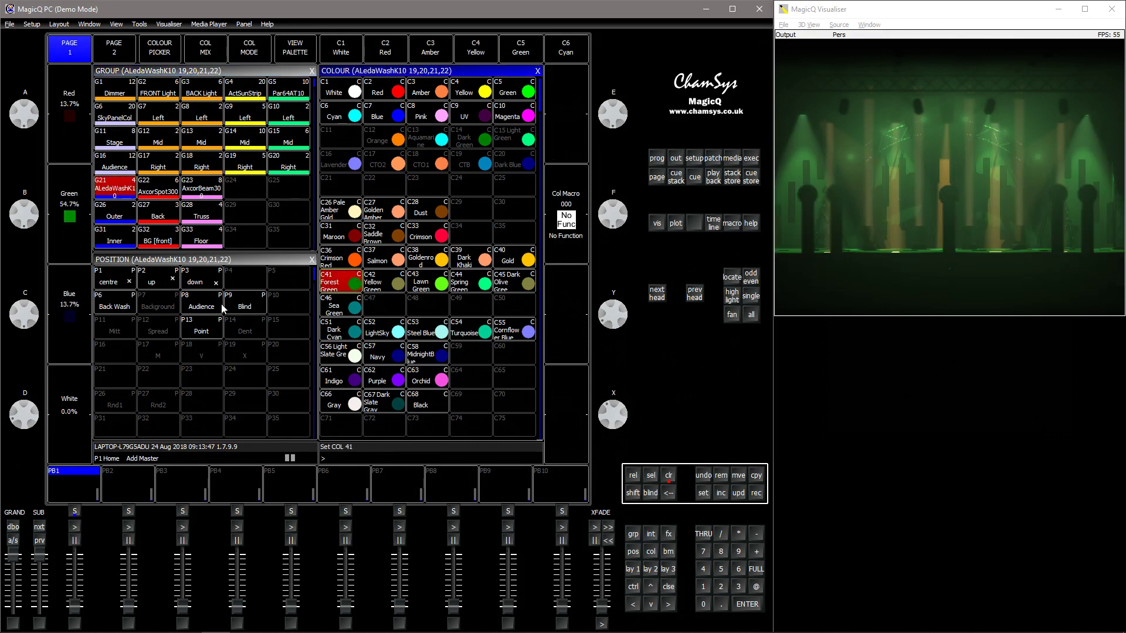
click(203, 306)
click(912, 287)
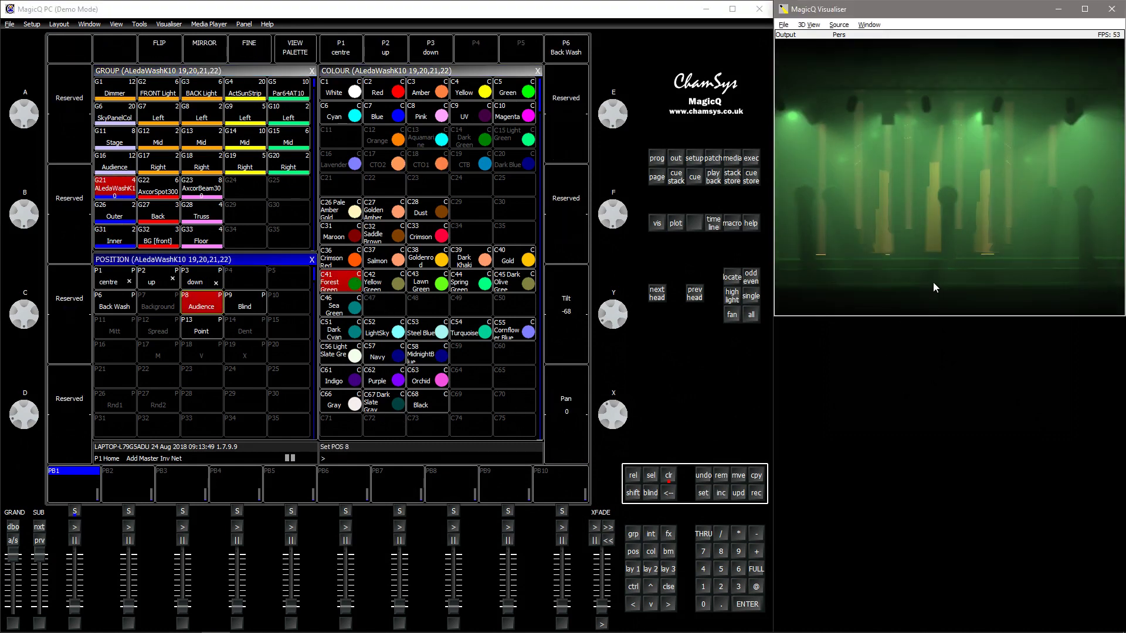
Step: Dim the G31 Inner washes to about 20%
click(109, 241)
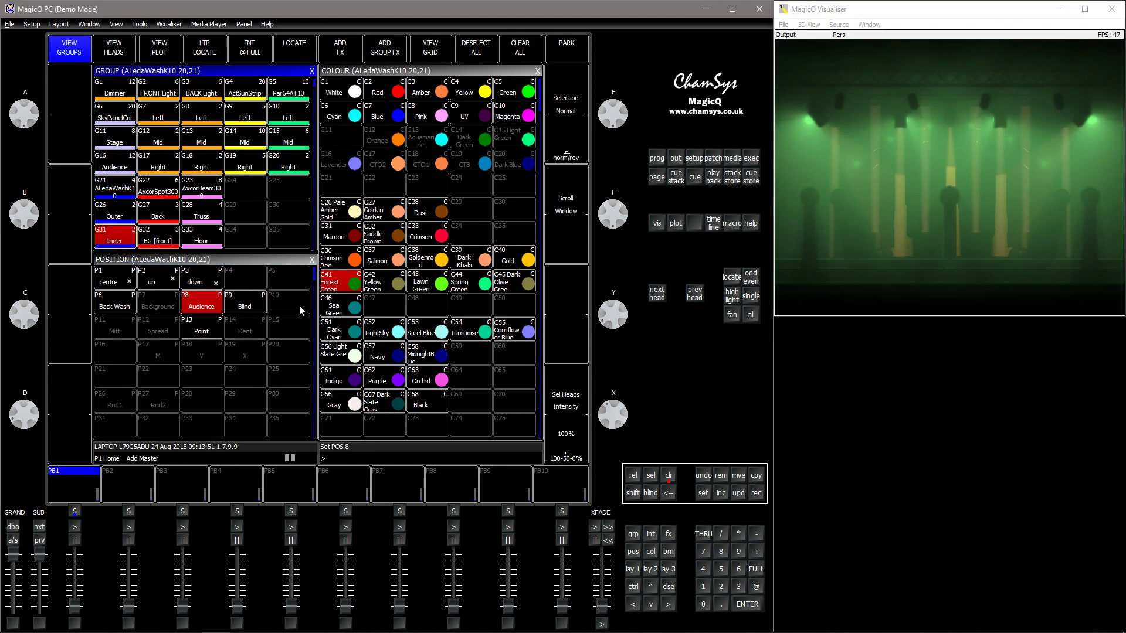
drag(613, 425, 627, 401)
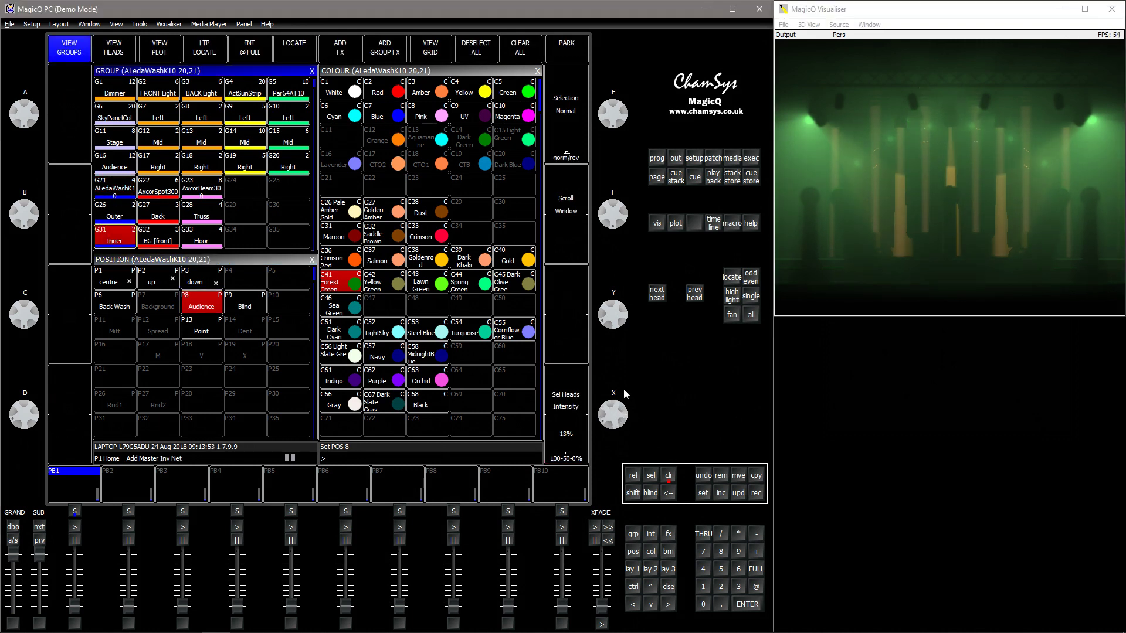
click(934, 272)
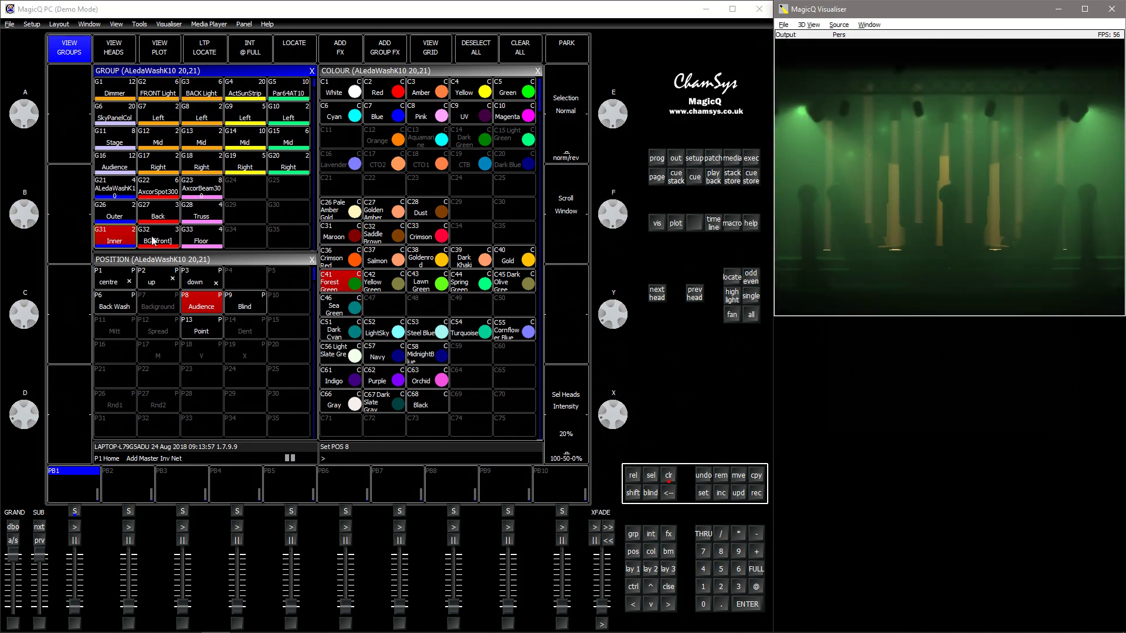
Step: Set the G26 Outer washes to about 45% intensity
click(115, 214)
drag(621, 422, 621, 400)
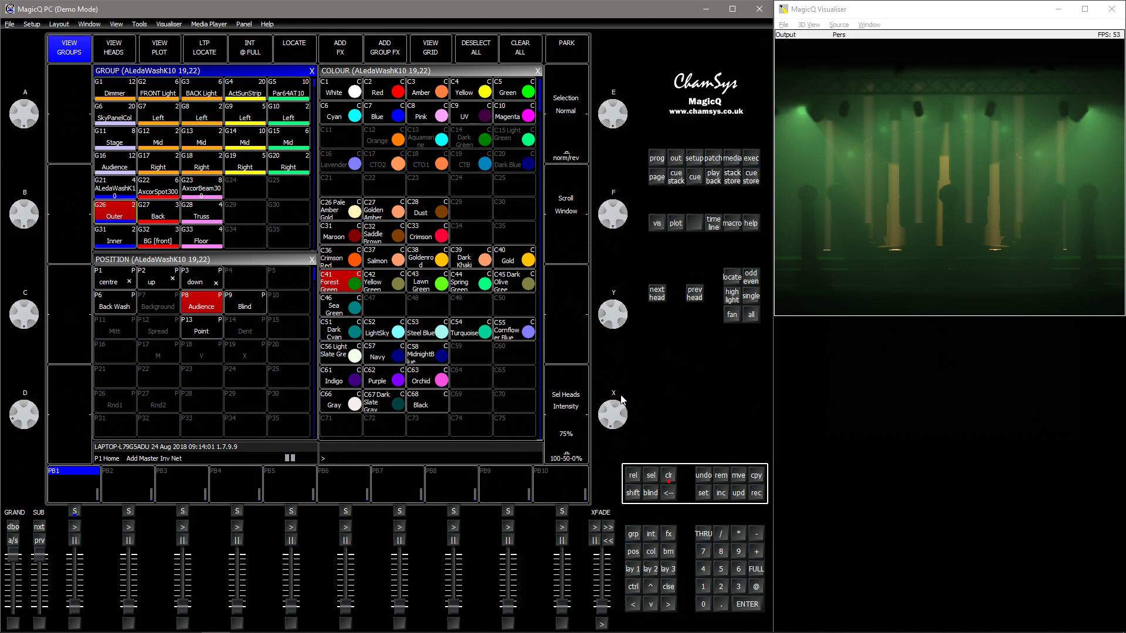
click(925, 281)
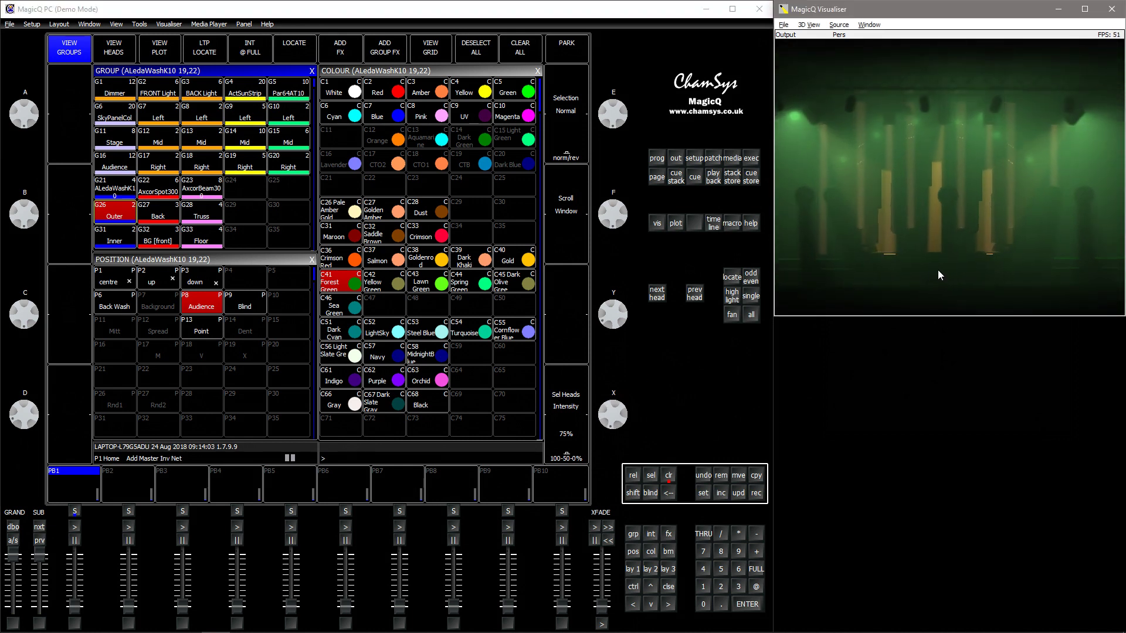
drag(619, 437, 623, 425)
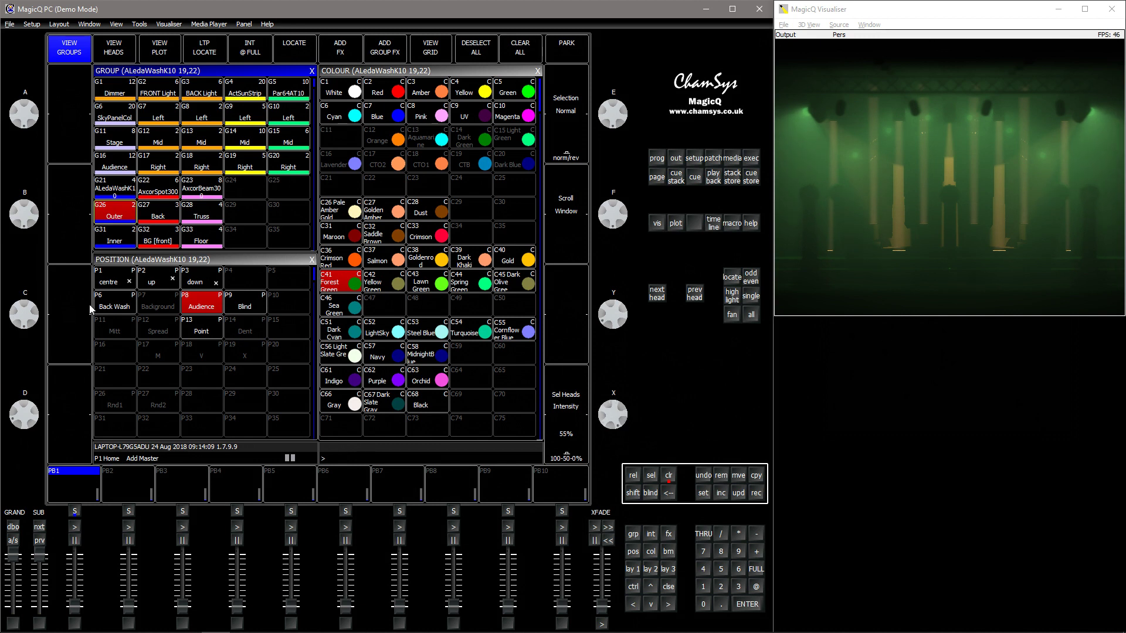
mouse_move(615, 422)
mouse_down()
mouse_move(625, 356)
mouse_move(632, 388)
mouse_up()
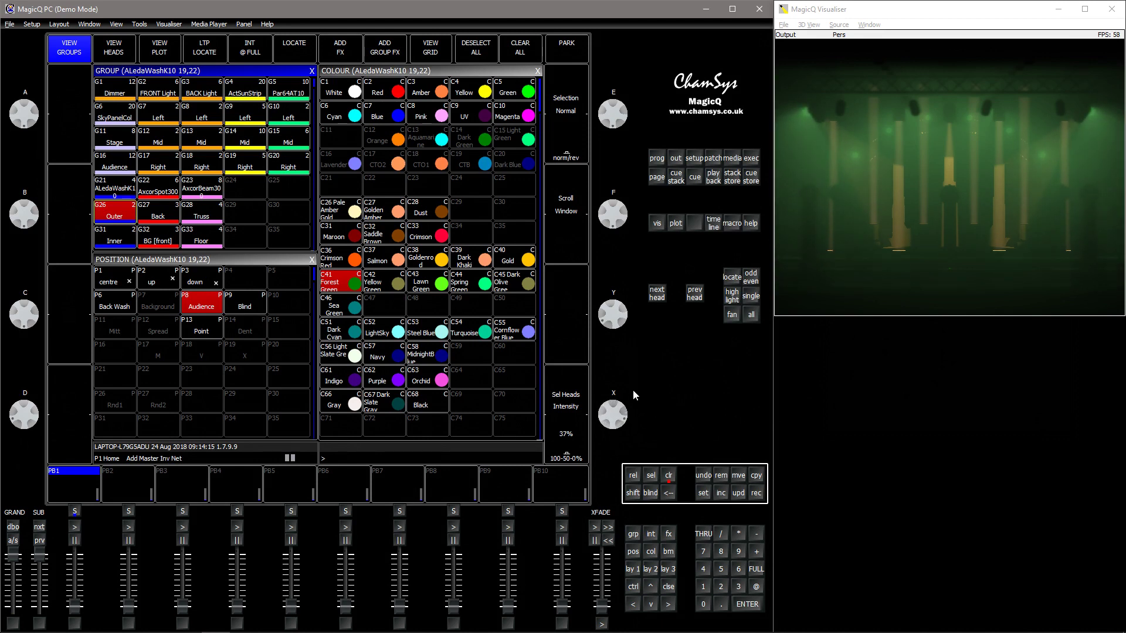
drag(633, 396, 633, 406)
drag(830, 308, 836, 283)
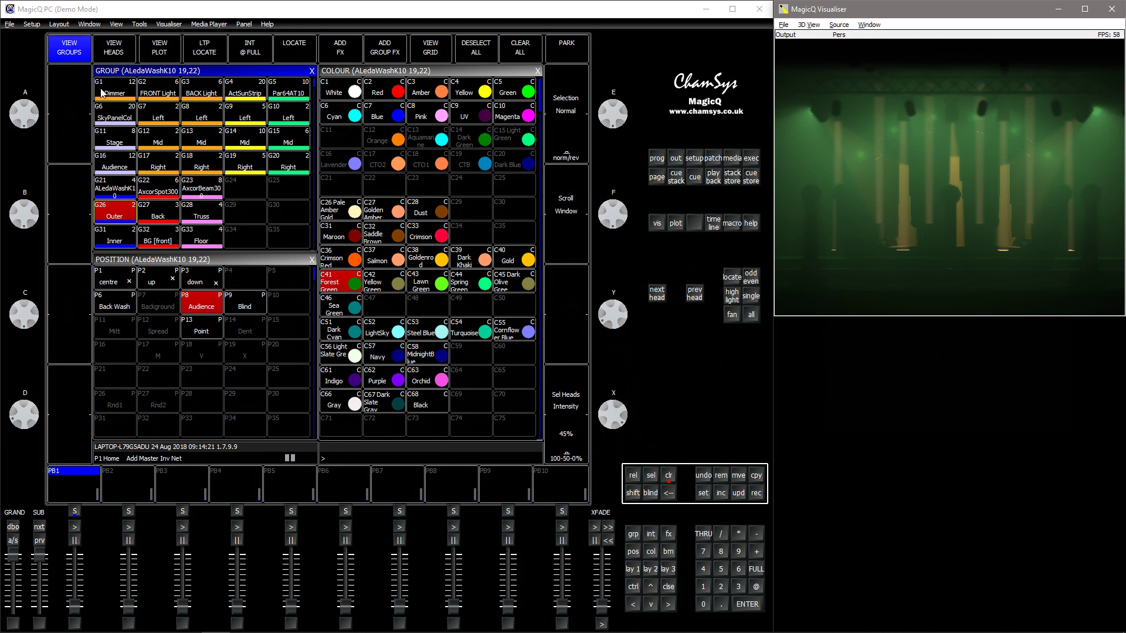
Step: Select the G13 Mid group and raise its intensity to about 15%
click(173, 93)
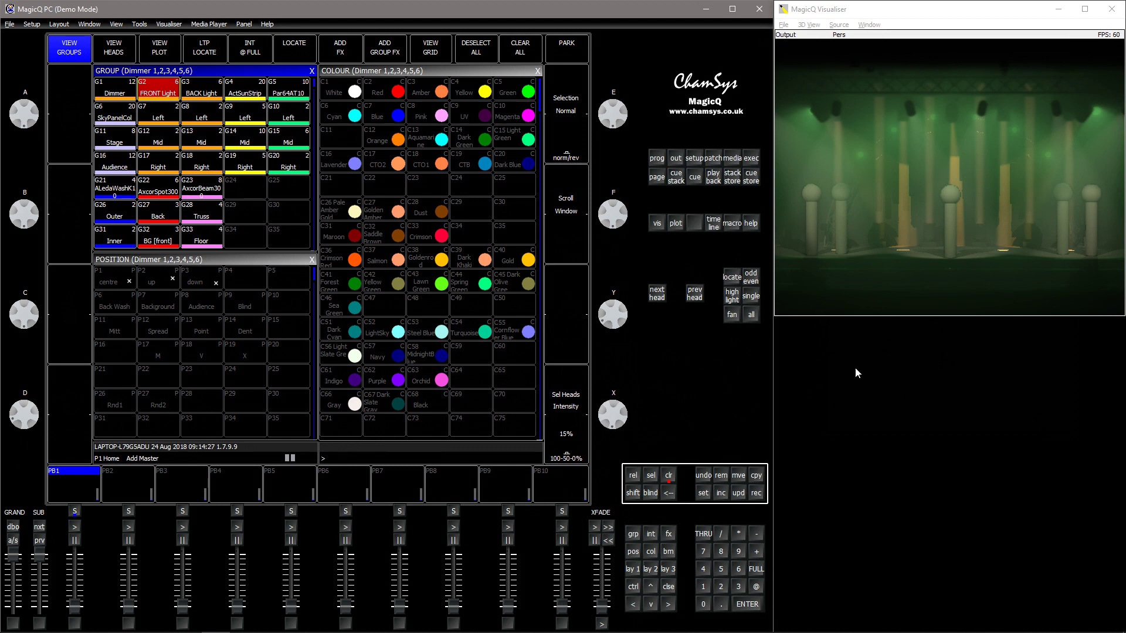
click(925, 279)
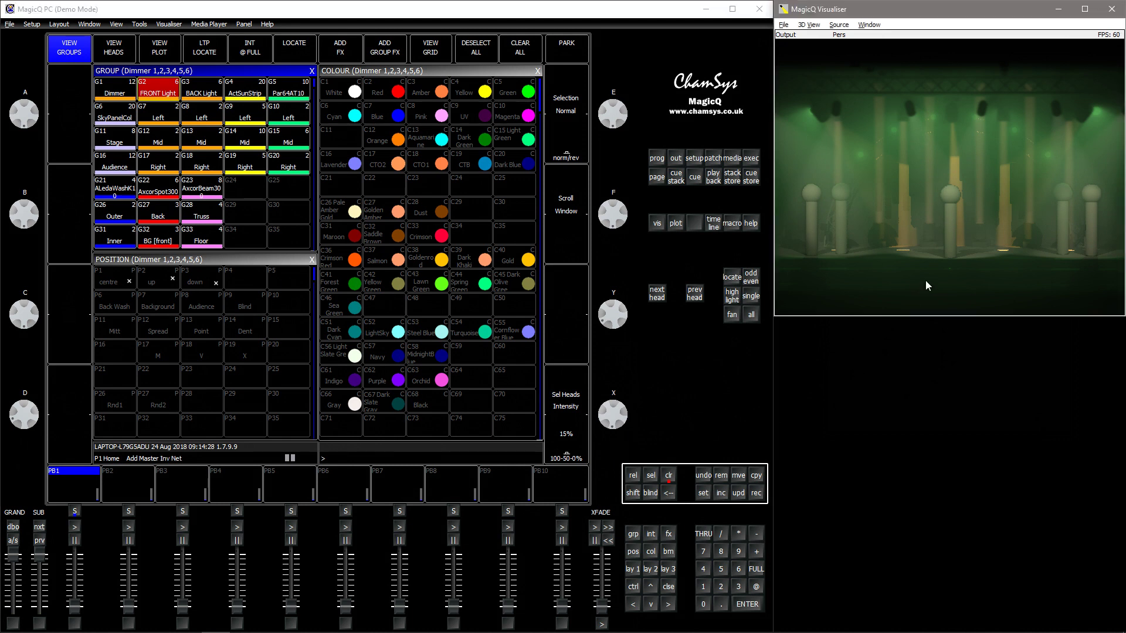
click(187, 143)
drag(606, 428, 620, 440)
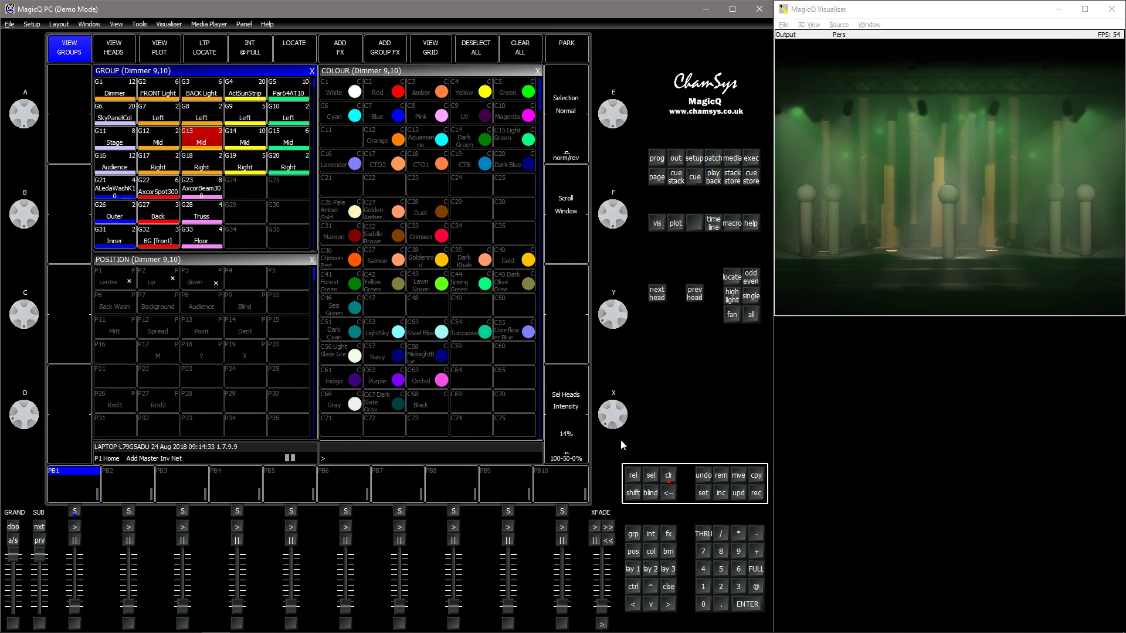
Step: Orbit and tilt the Visualiser to inspect the stage floor and overhead truss
mouse_move(993, 282)
mouse_down()
mouse_move(1032, 268)
mouse_move(1026, 241)
mouse_move(953, 252)
mouse_move(982, 230)
mouse_move(970, 241)
mouse_up()
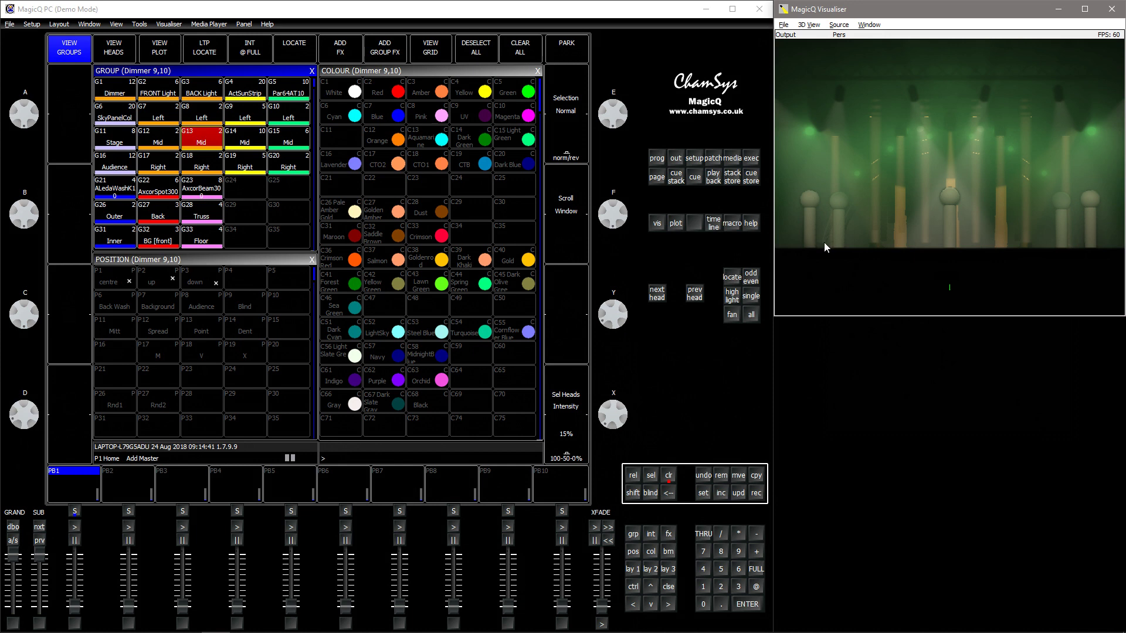
drag(967, 205, 929, 256)
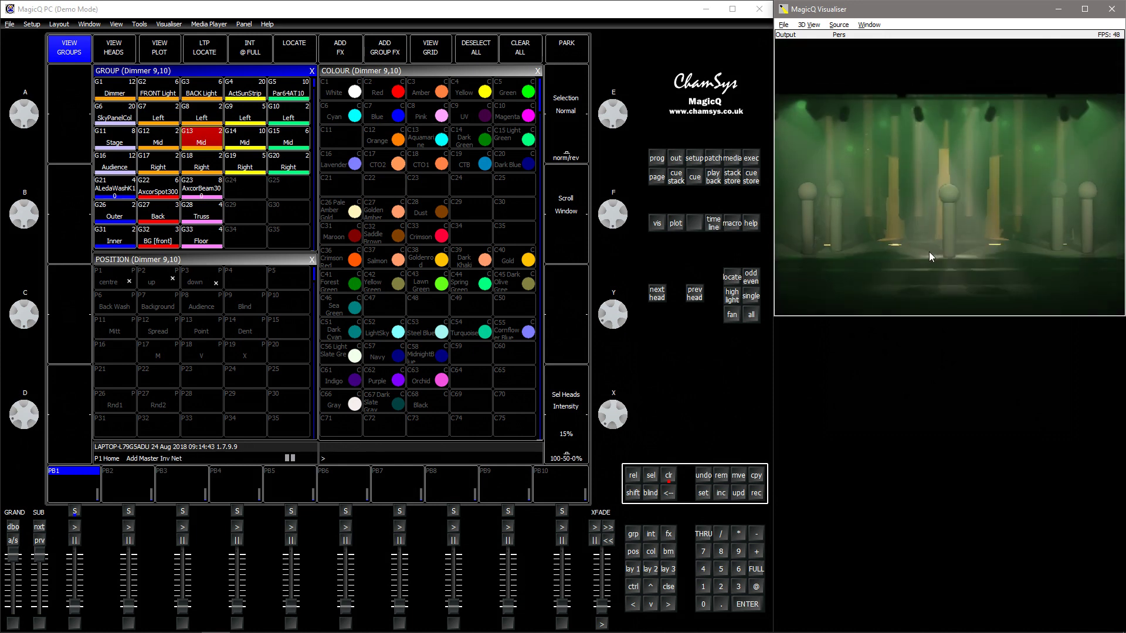
mouse_move(921, 209)
mouse_down()
mouse_move(930, 230)
mouse_move(942, 212)
mouse_move(918, 267)
mouse_move(915, 240)
mouse_up()
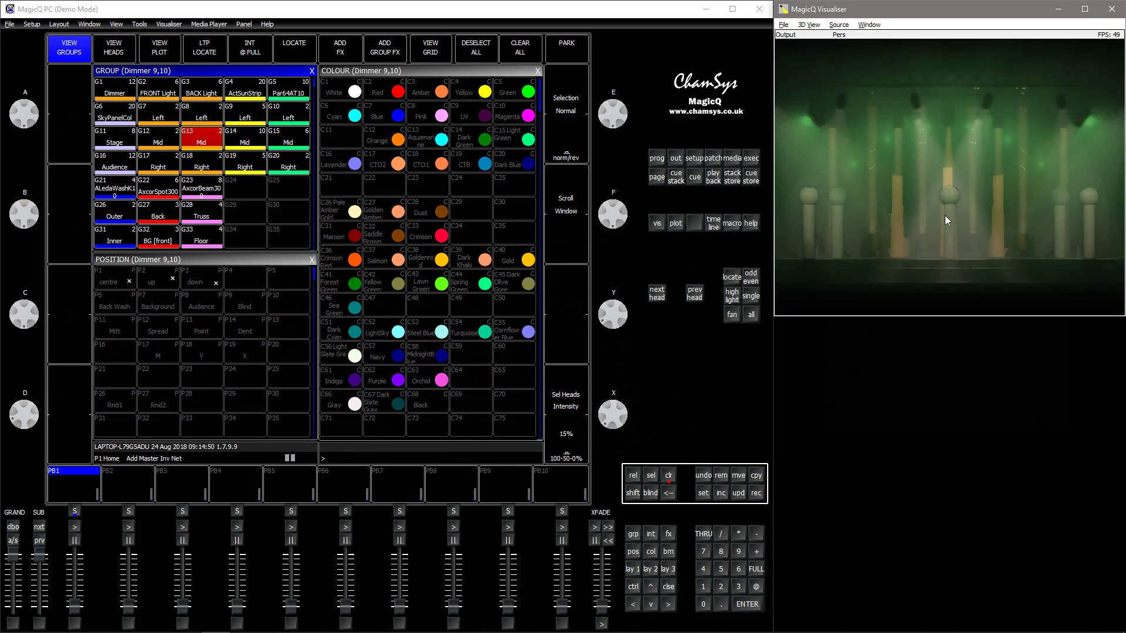
mouse_move(944, 216)
mouse_down()
mouse_move(919, 260)
mouse_move(933, 225)
mouse_move(937, 235)
mouse_move(1003, 219)
mouse_move(1012, 247)
mouse_move(889, 253)
mouse_move(950, 252)
mouse_up()
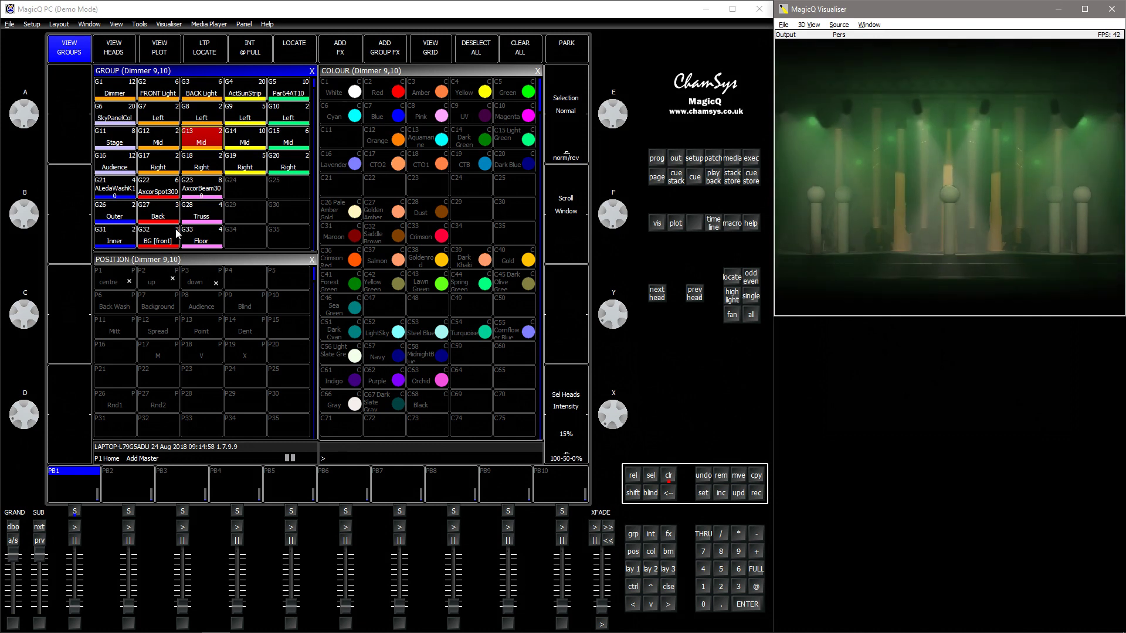
Step: Select the G23 AxcorBeam300 group and bring its intensity to about 15%
click(202, 189)
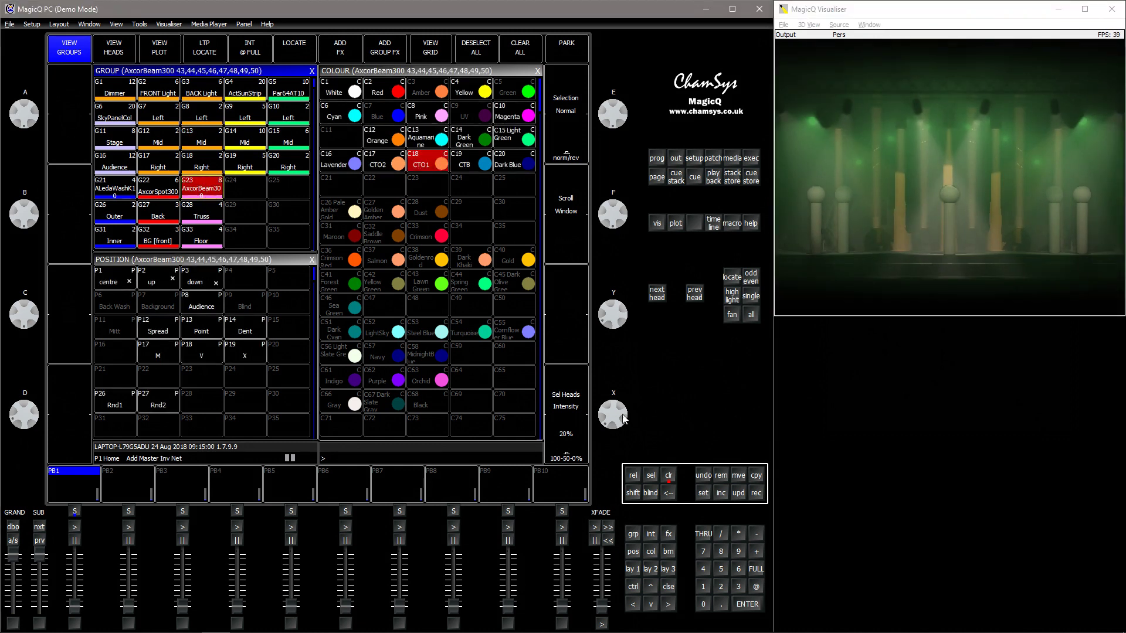
drag(616, 420, 629, 358)
click(962, 273)
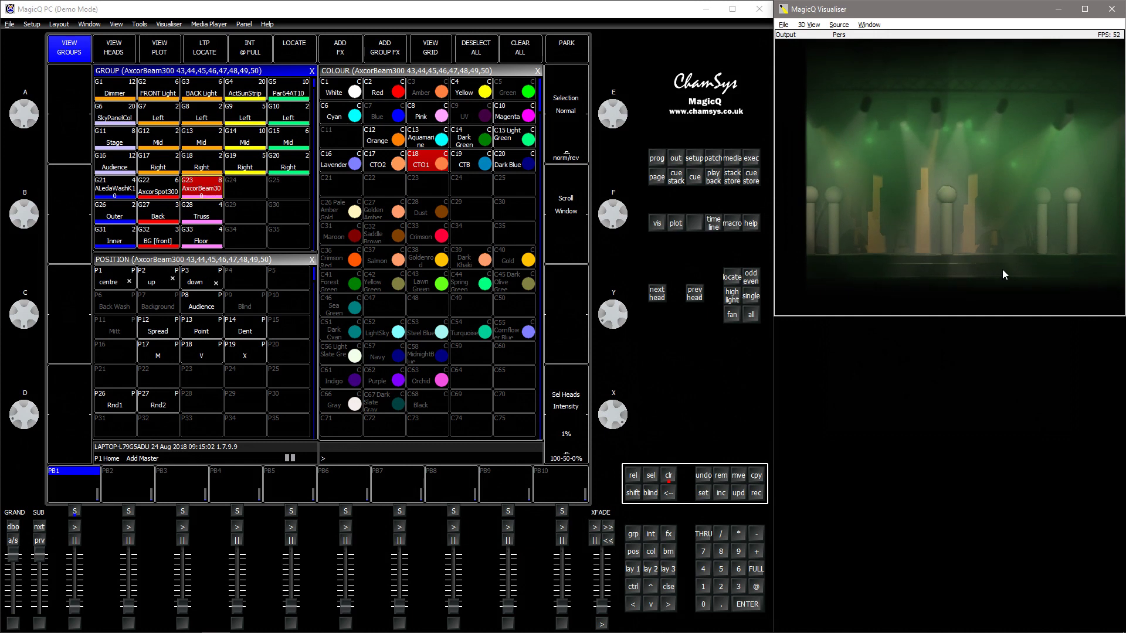
drag(1001, 270, 909, 274)
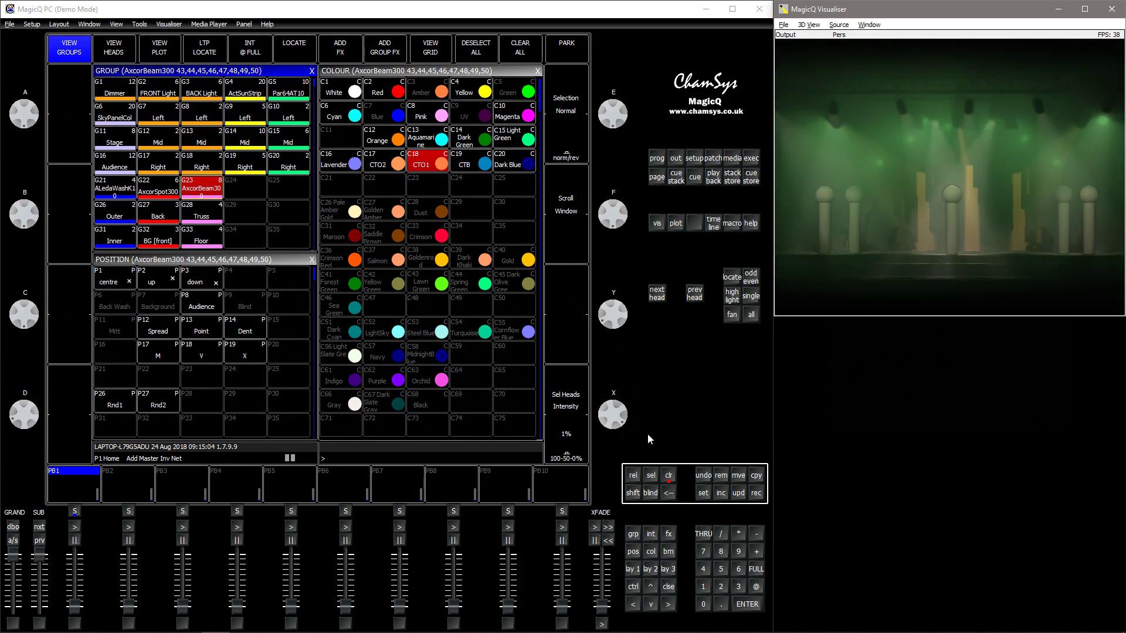
click(603, 434)
drag(606, 446, 607, 453)
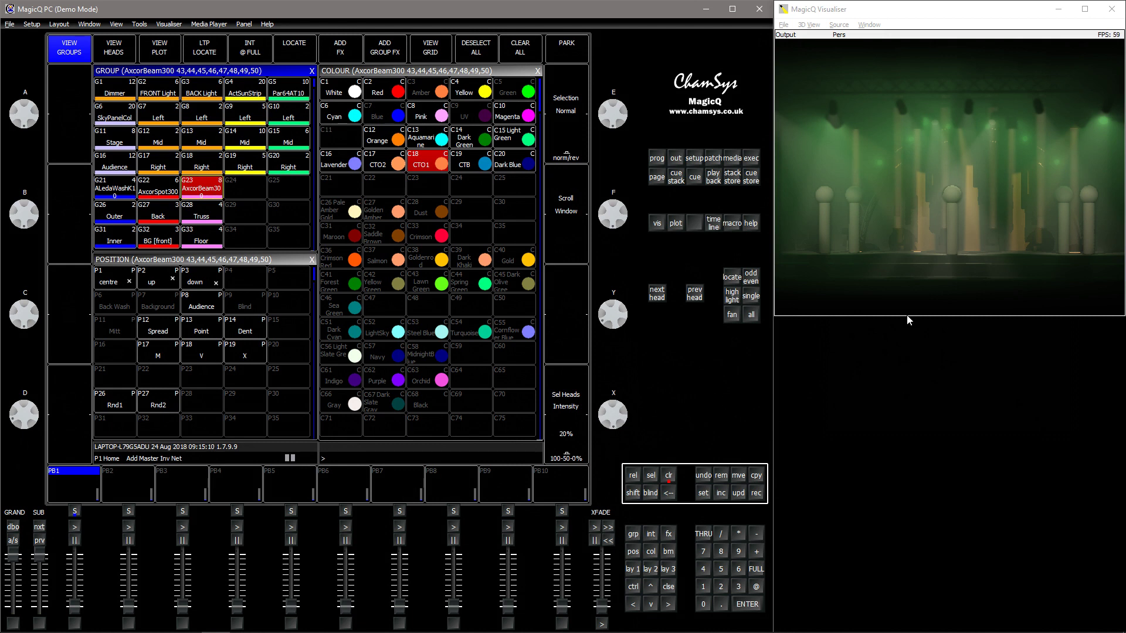
Step: Raise the beams to about 25% while rotating the Visualiser view
mouse_move(1020, 260)
mouse_down()
mouse_move(1032, 257)
mouse_move(918, 291)
mouse_move(945, 297)
mouse_up()
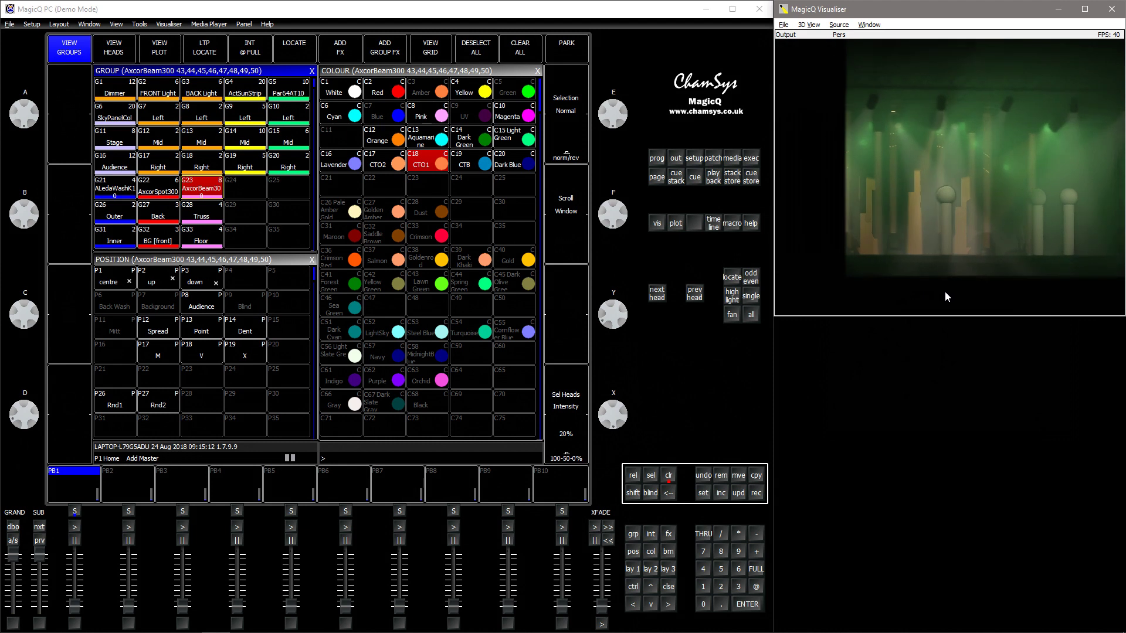
drag(611, 425, 612, 430)
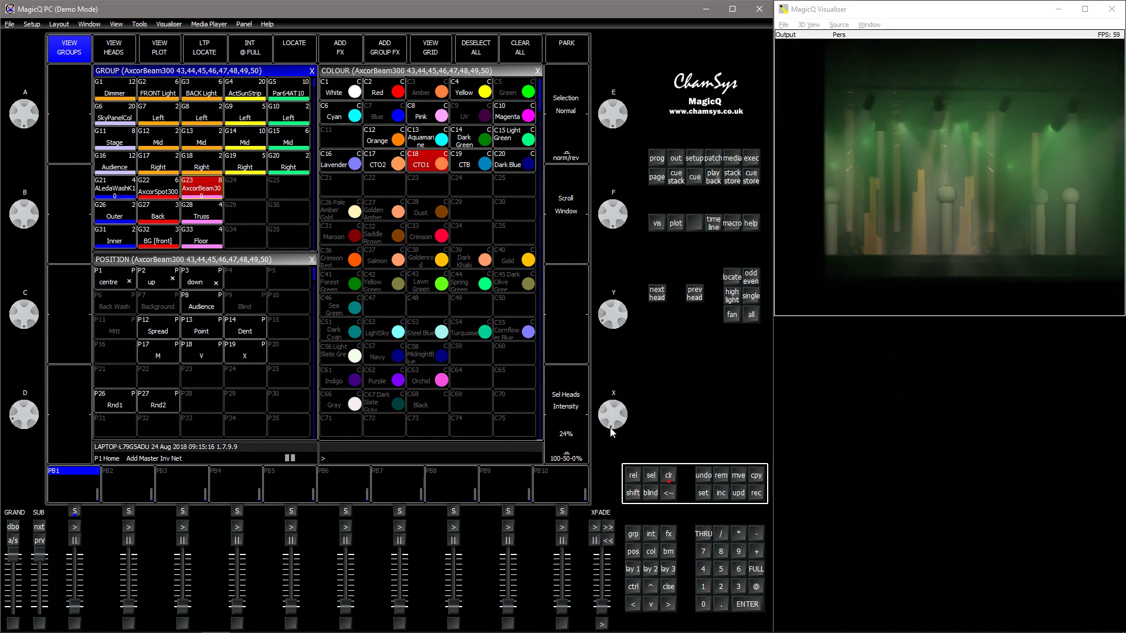
drag(905, 251, 922, 270)
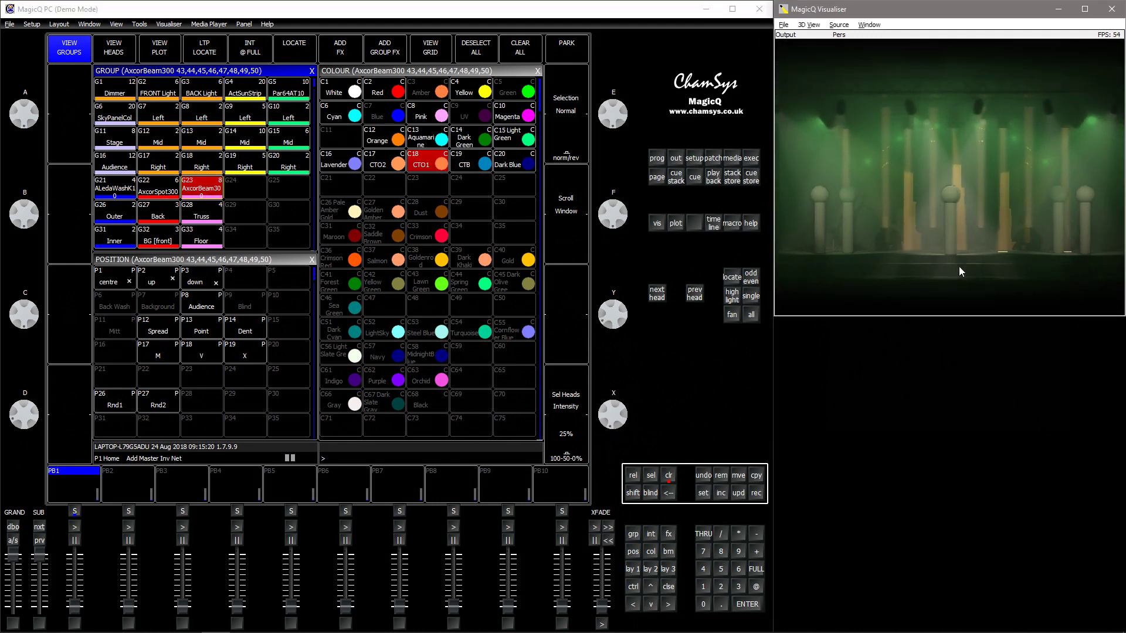
drag(921, 271, 1032, 260)
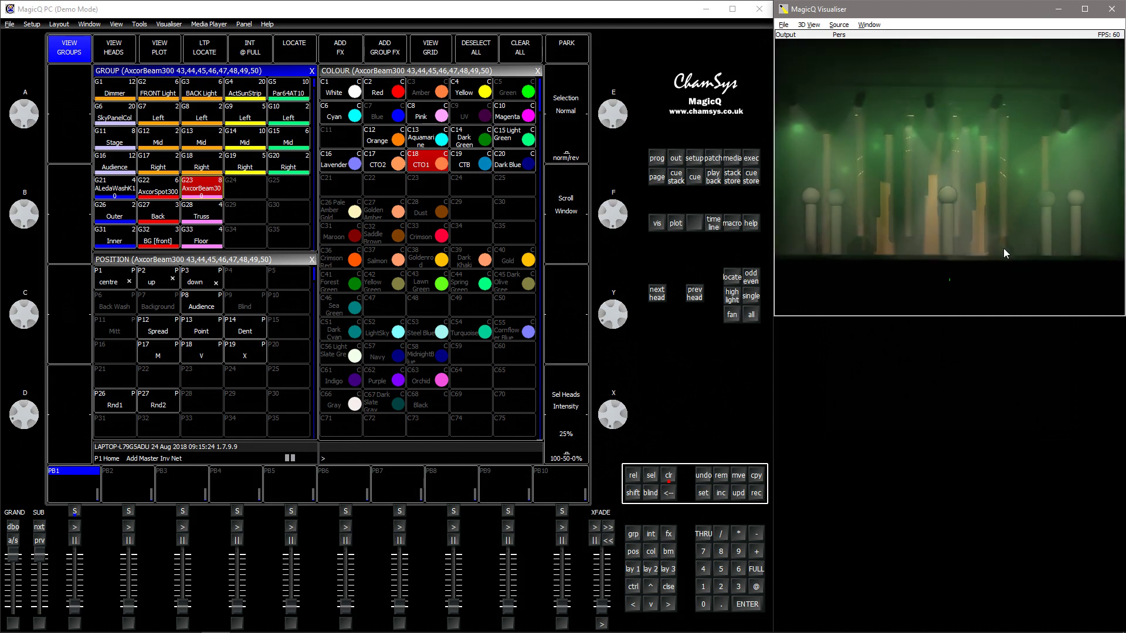
drag(1033, 260, 967, 259)
Step: Record the current look into the Cue Store as cue Q13 named Forest
click(750, 176)
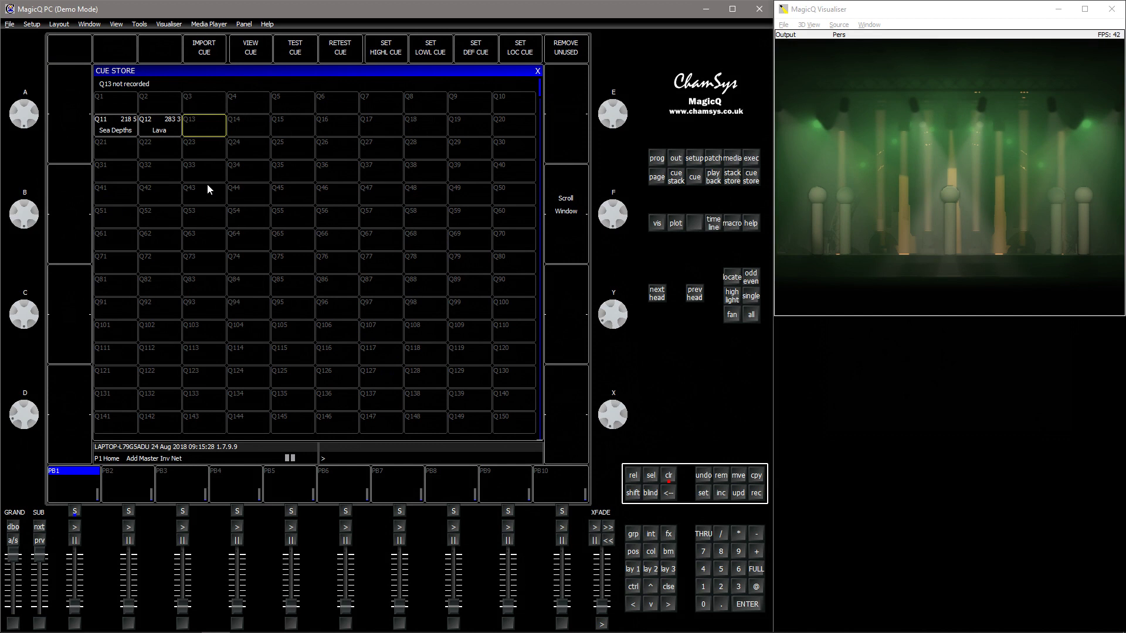
key(ctrl+r)
click(200, 131)
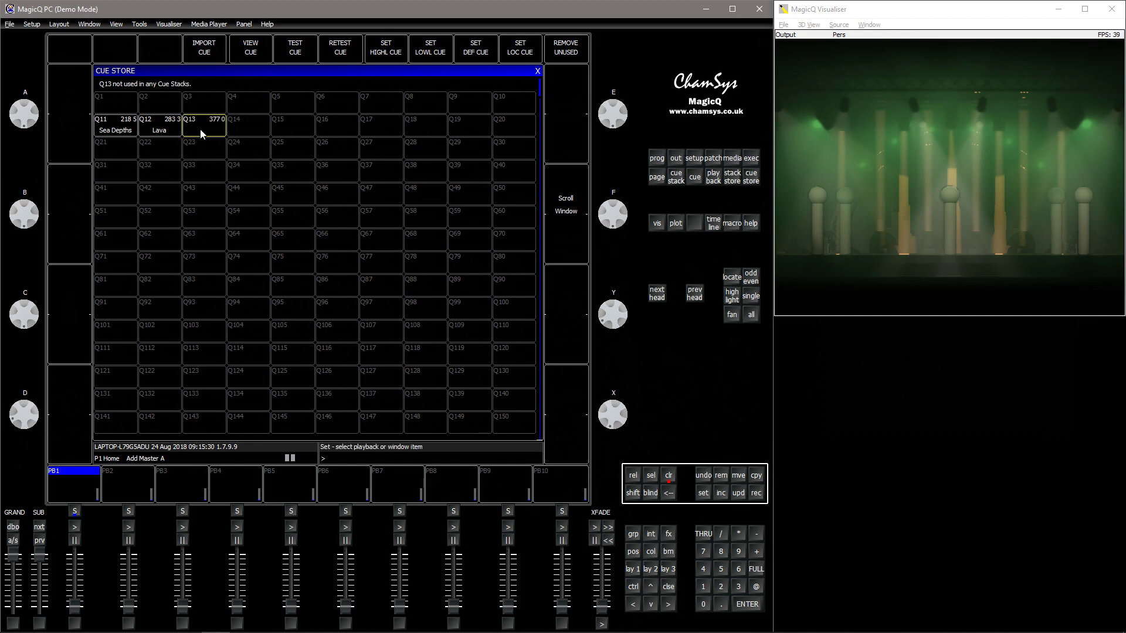
text(Forest)
key(Return)
Step: Return to the Layout 1 programming windows
click(632, 569)
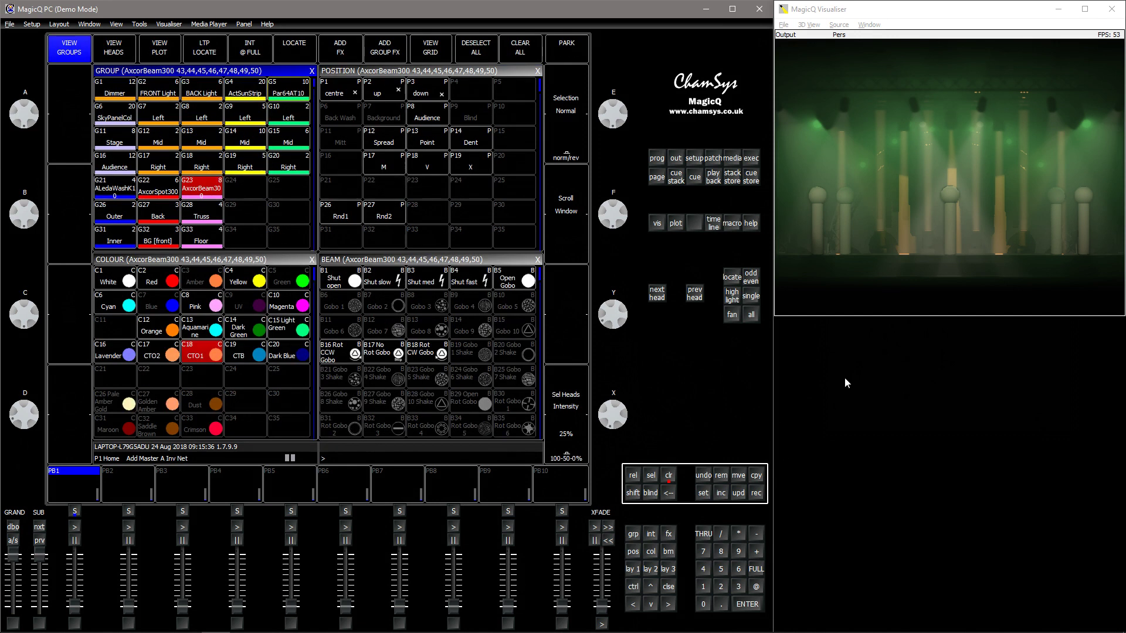
click(954, 282)
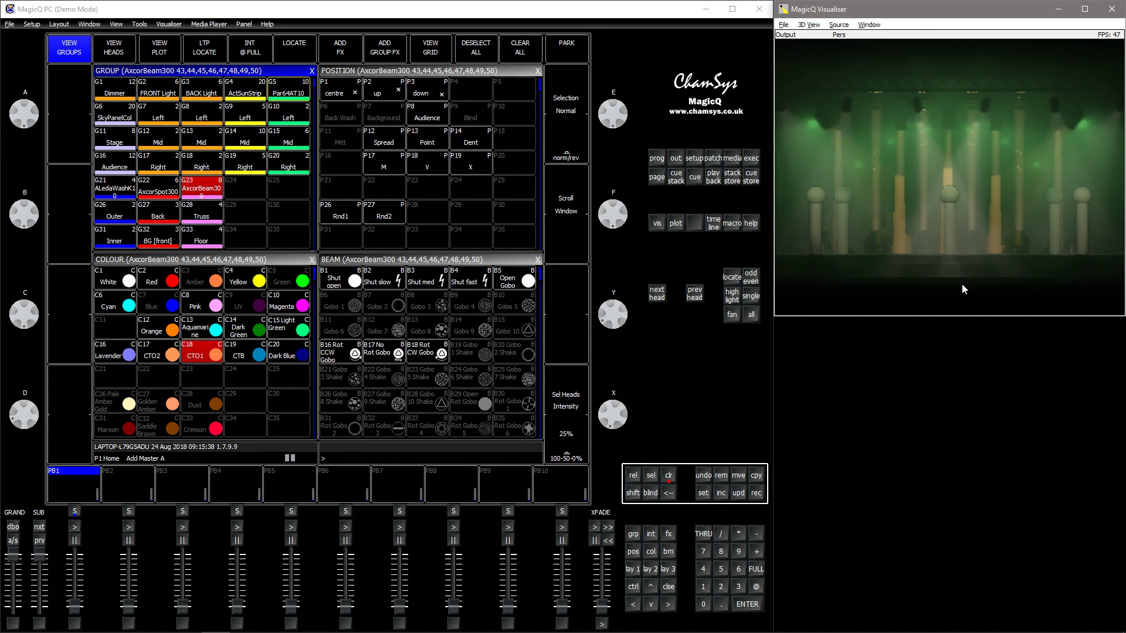
click(688, 399)
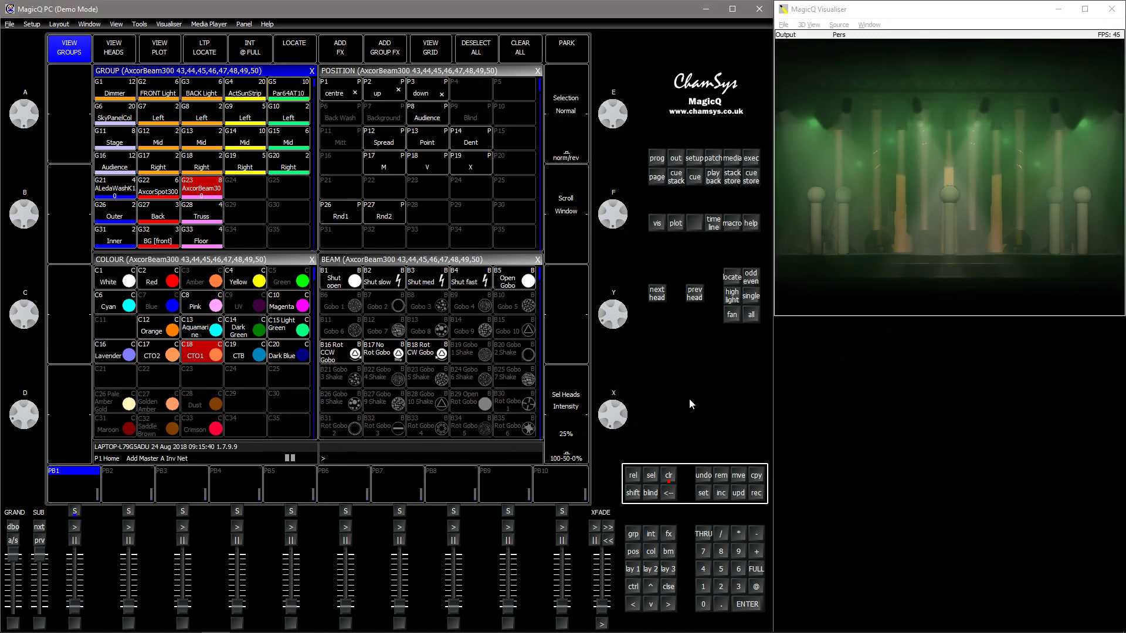